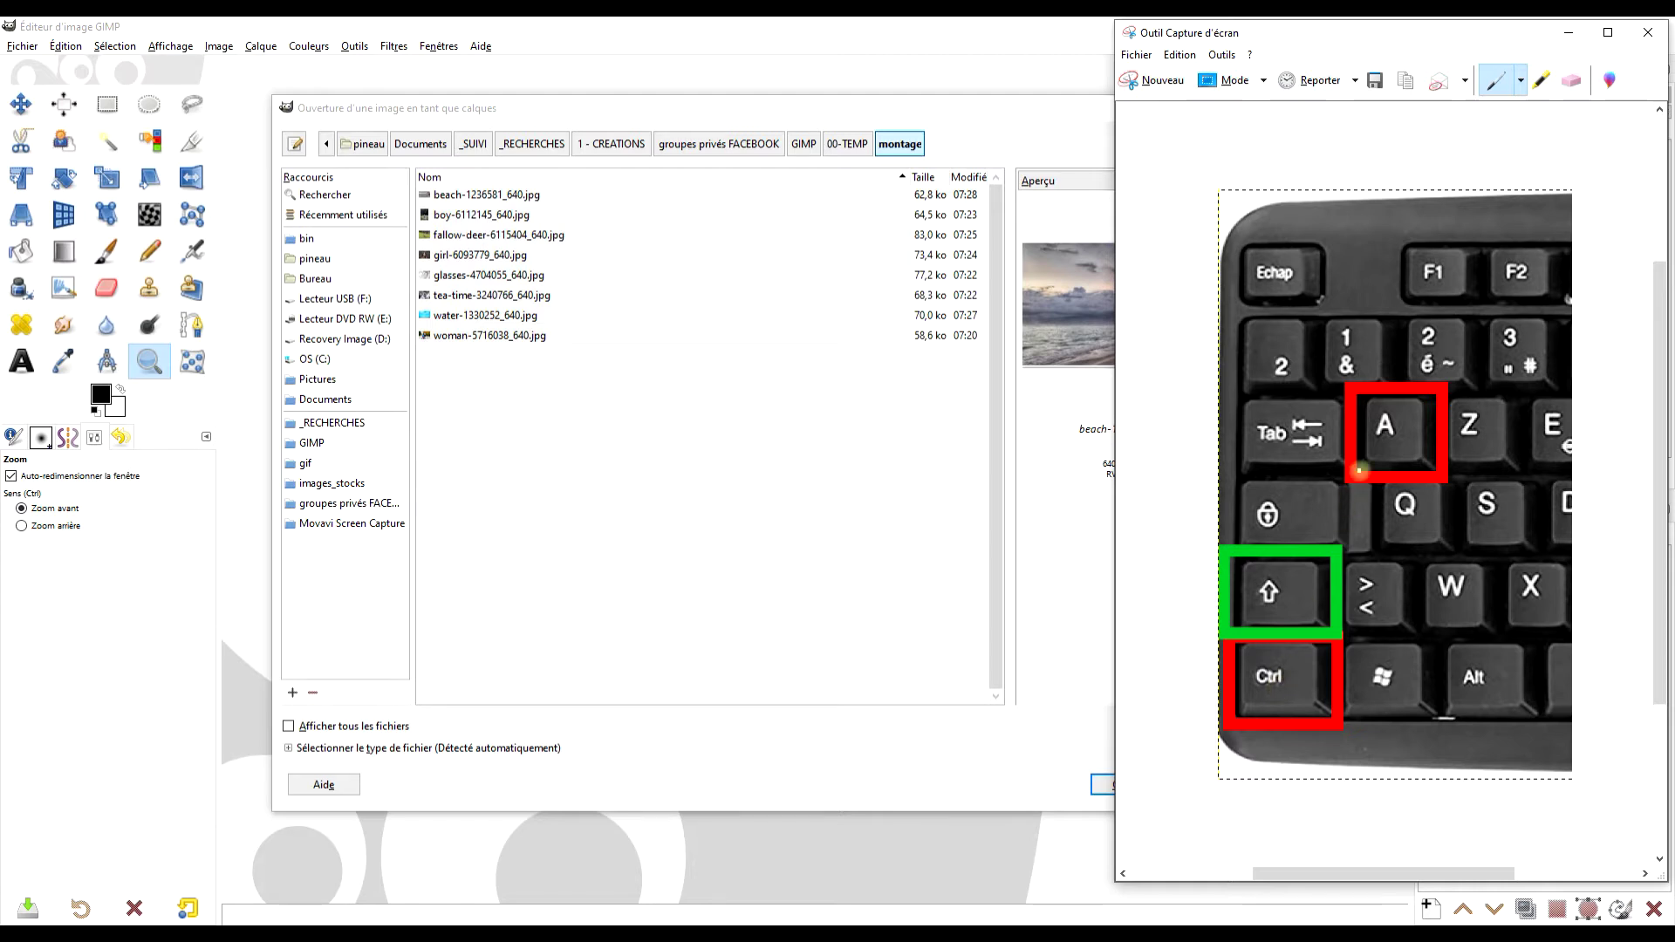
Step: Open all eight JPG images of the montage folder together as layers of one image
click(494, 199)
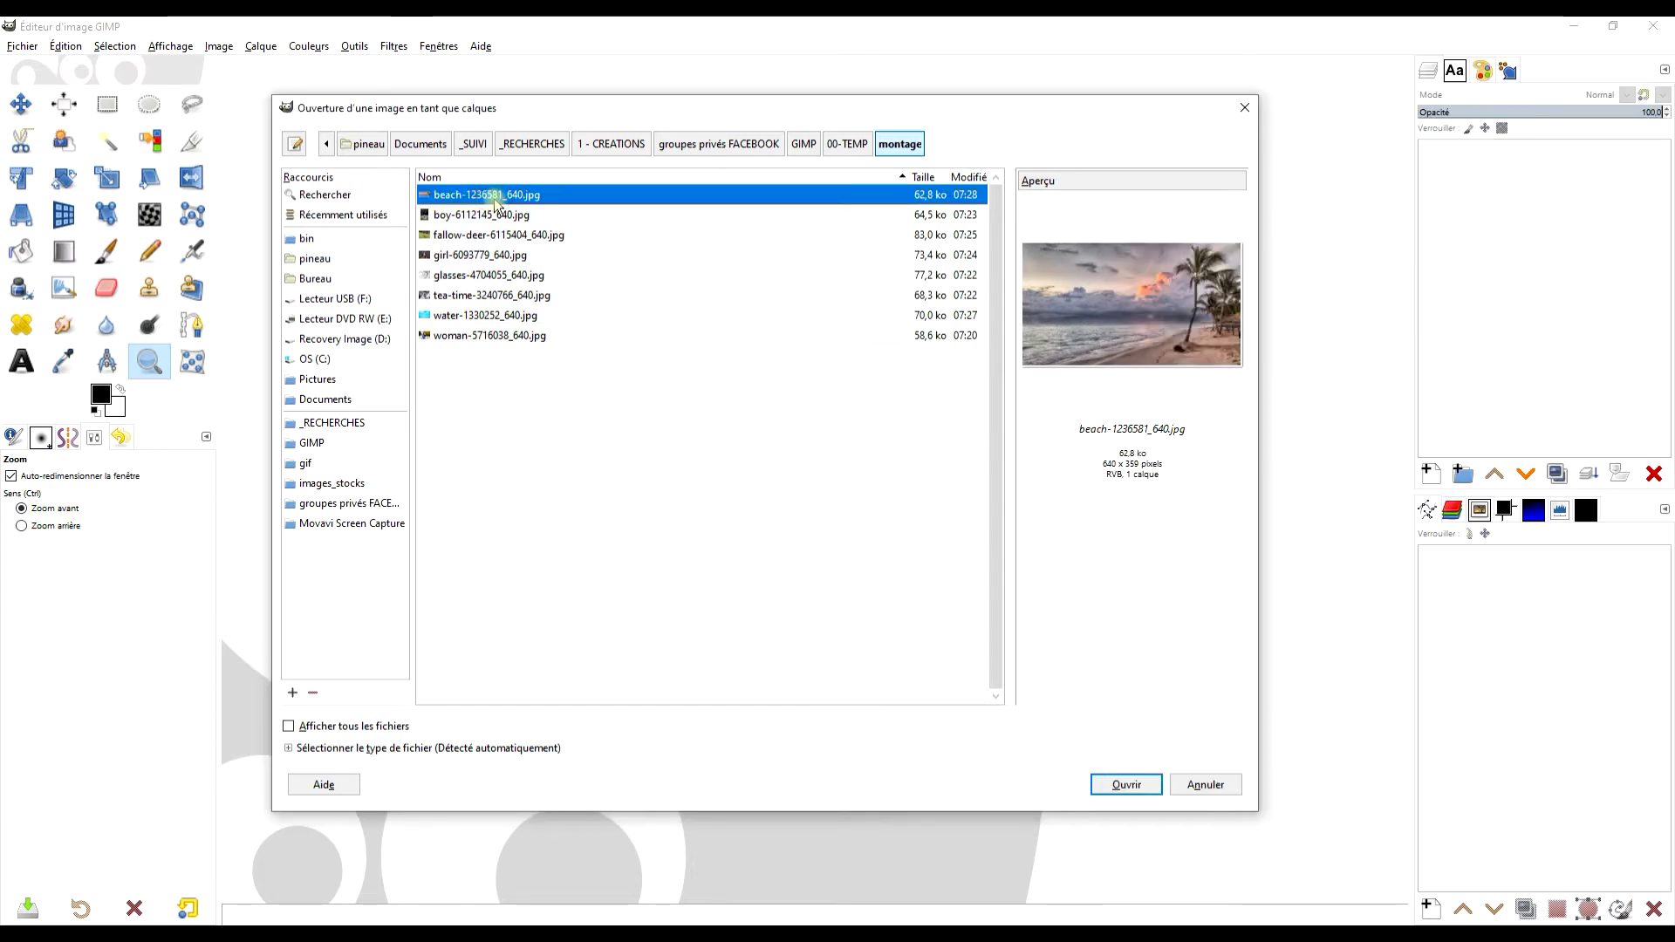
click(523, 276)
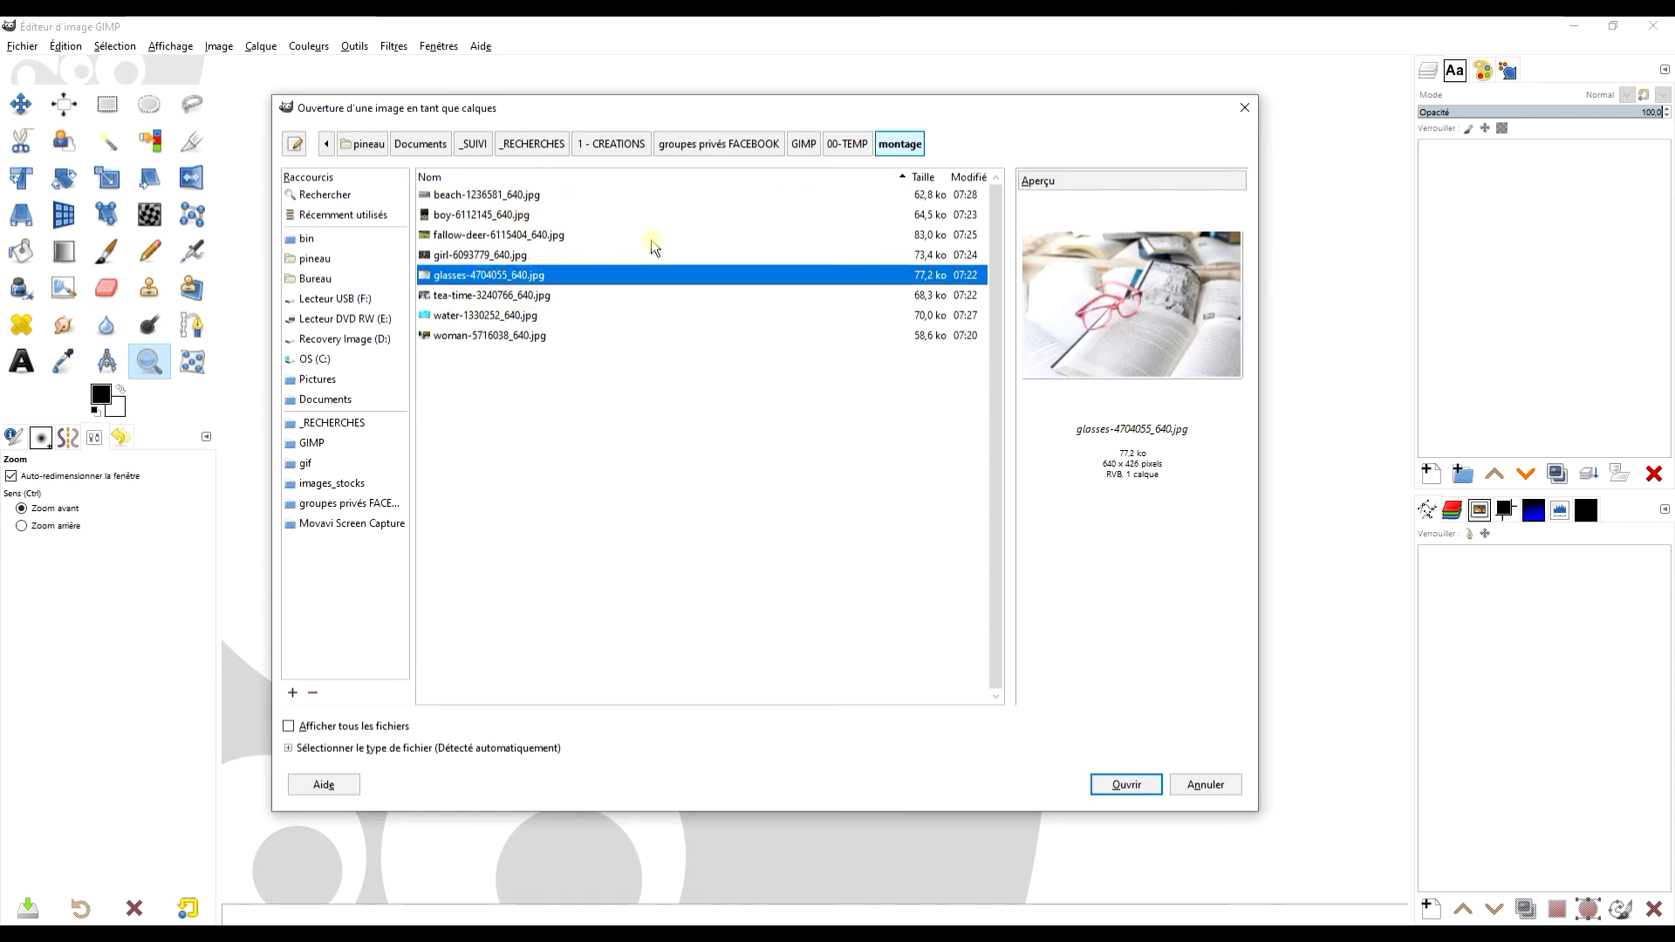
key(ctrl+a)
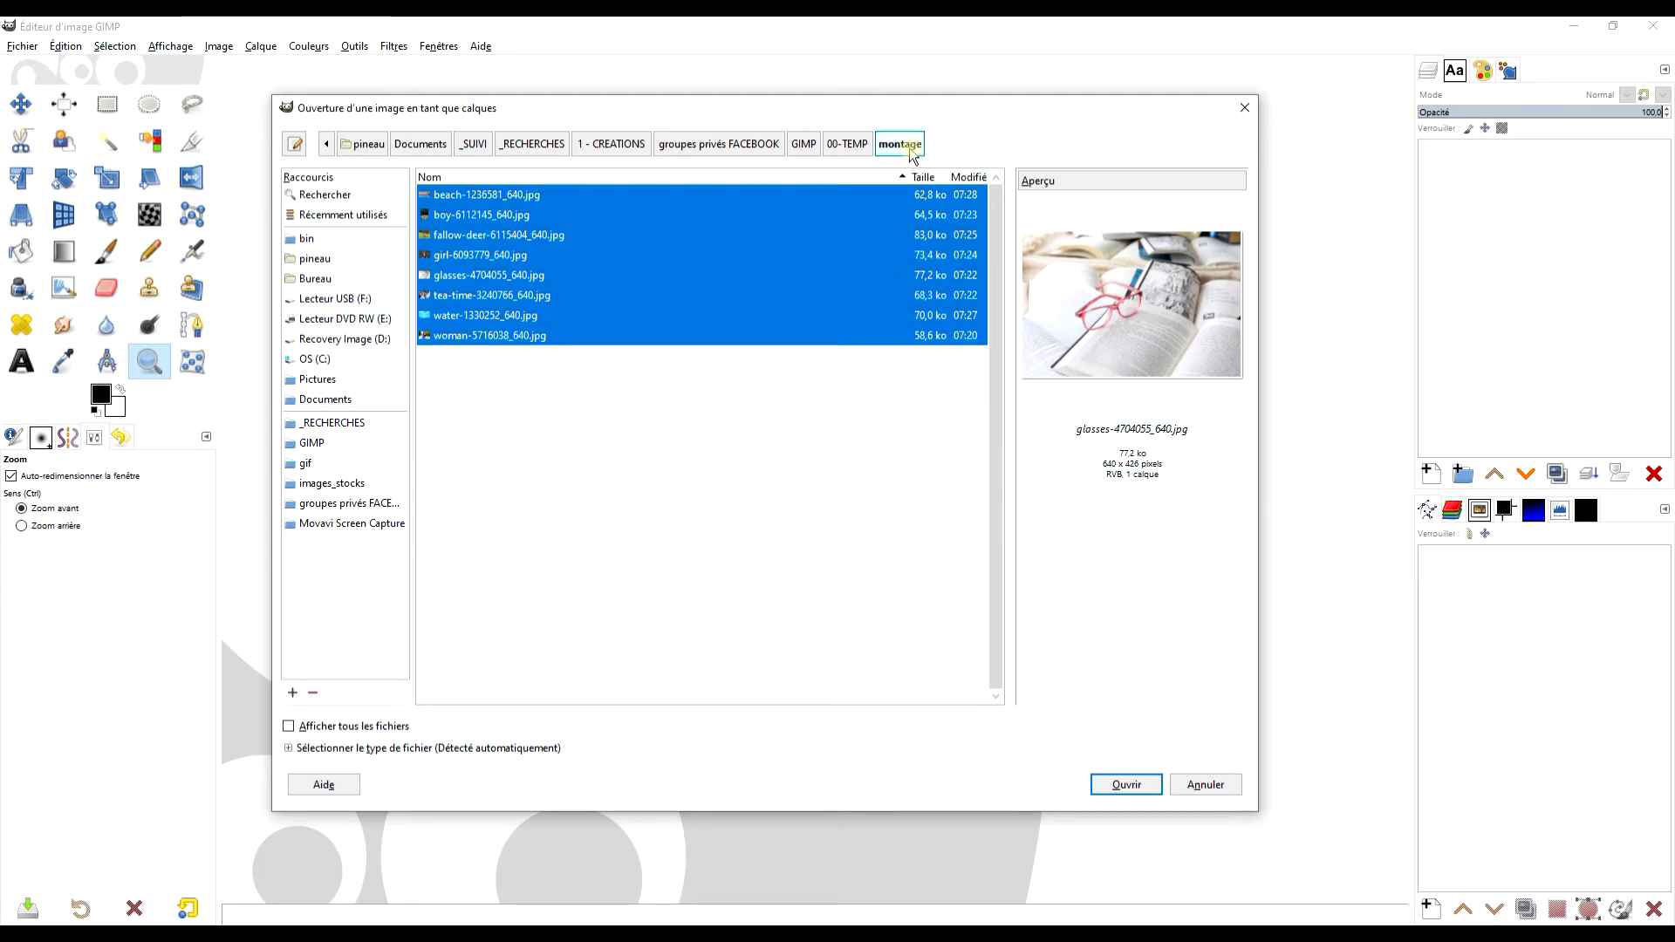
click(1141, 785)
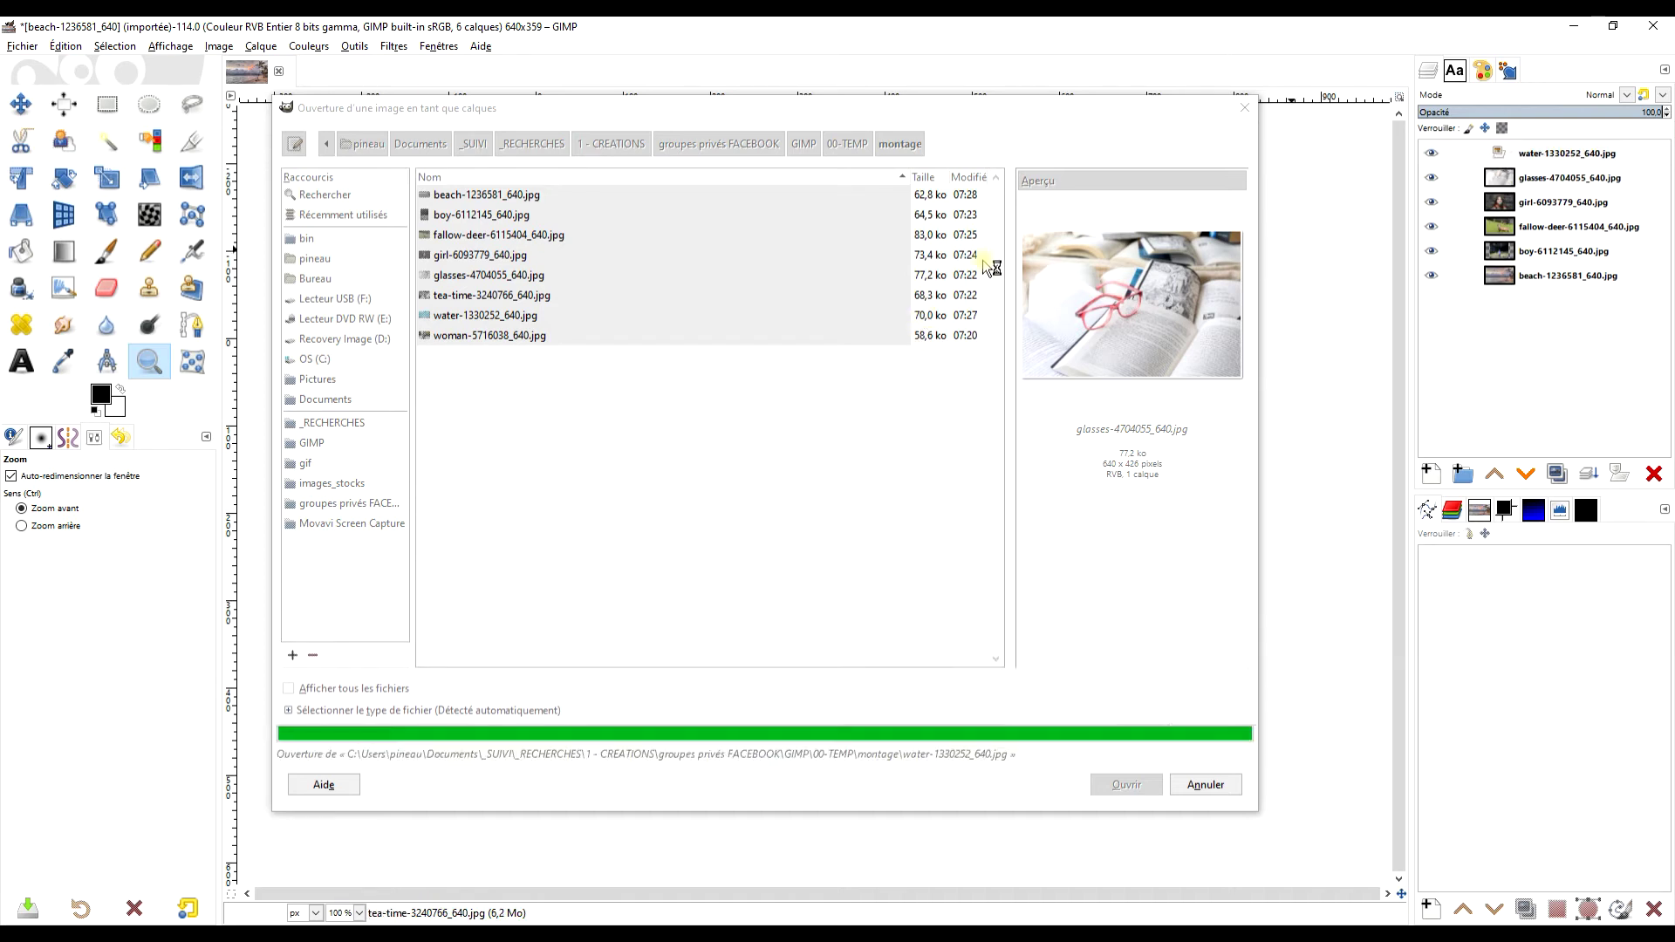
Step: Open the G'MIC-Qt filters for the layered image and search the filter list for "montage"
click(397, 48)
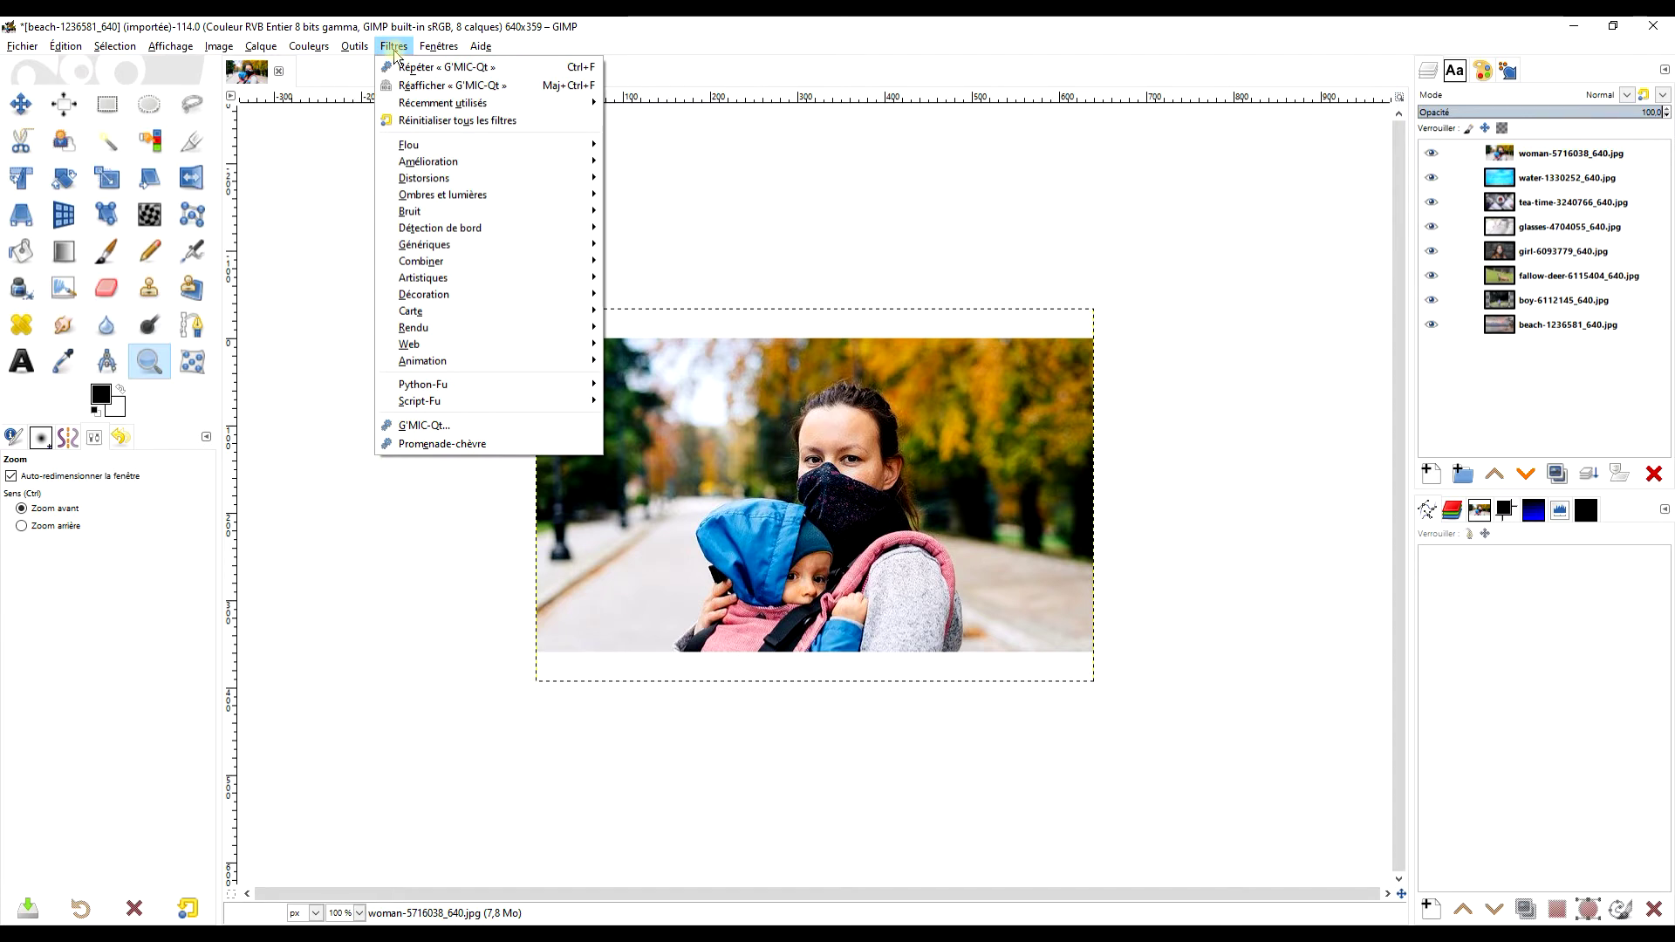
click(458, 427)
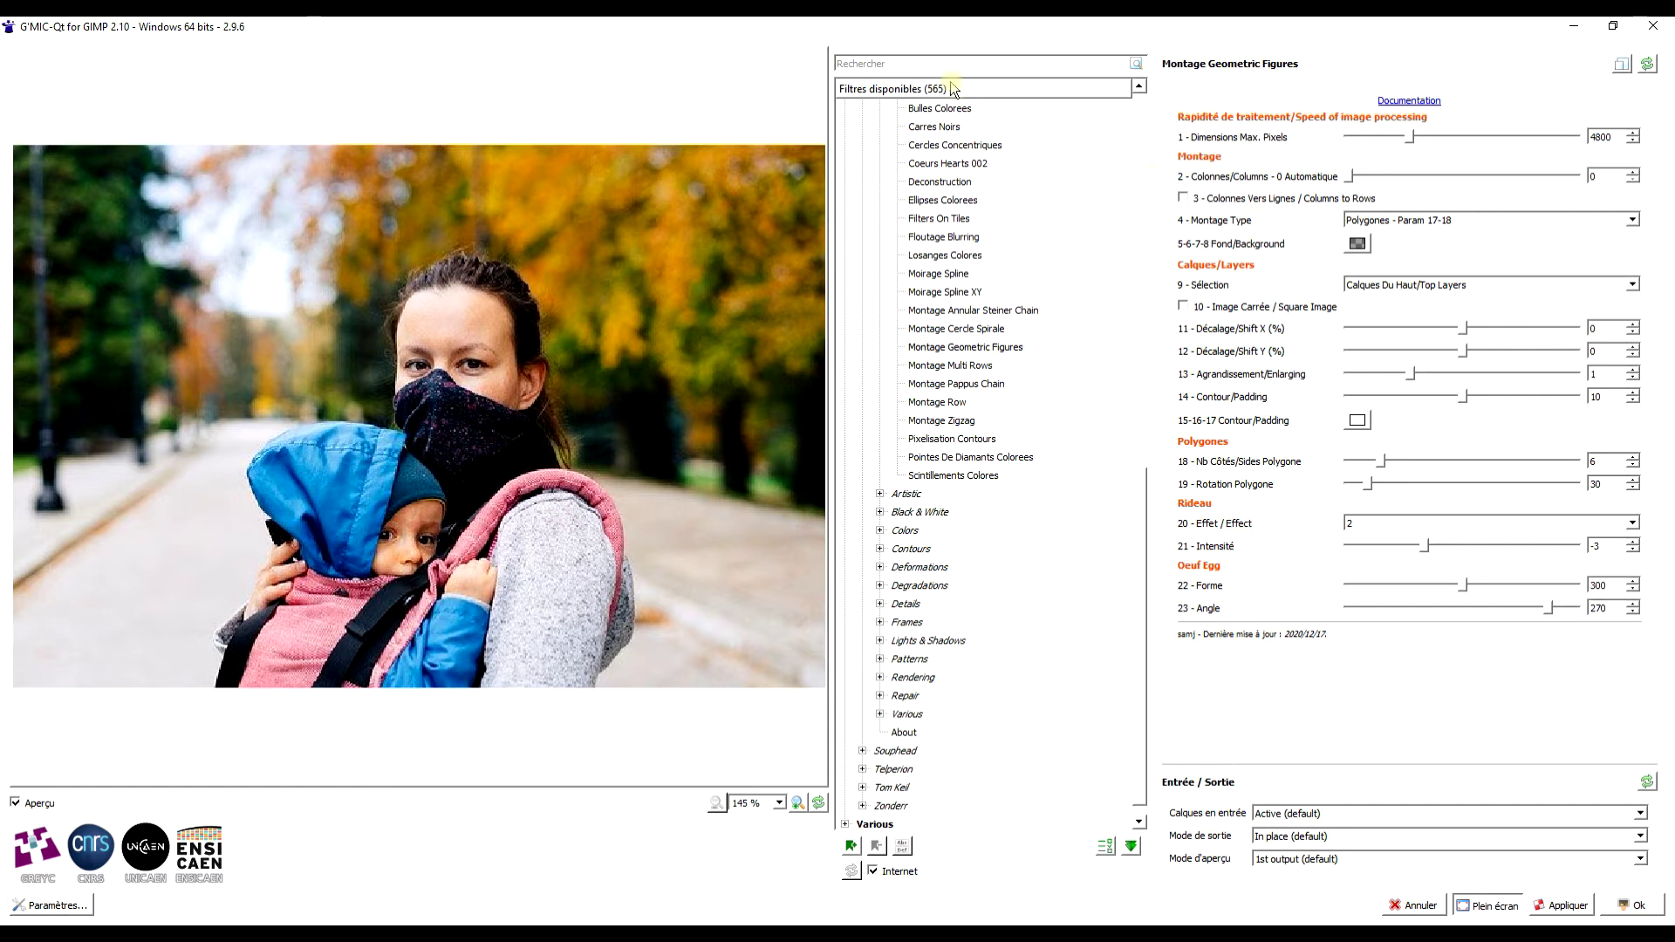
scroll(1068, 338, up, 7)
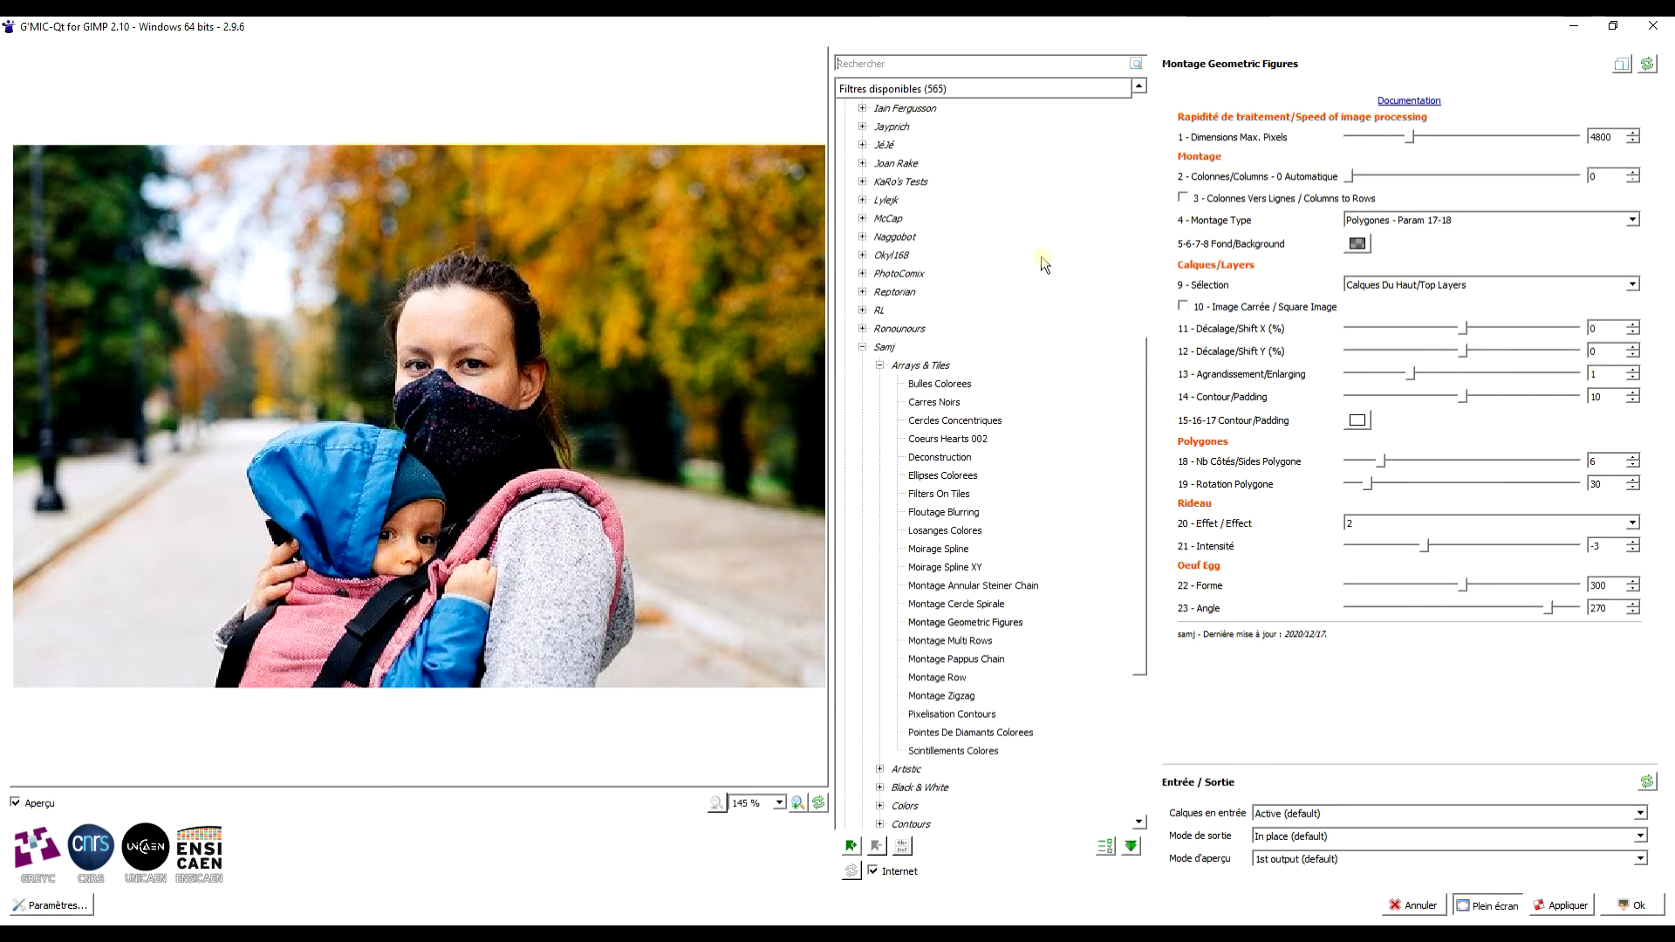
scroll(1018, 288, up, 6)
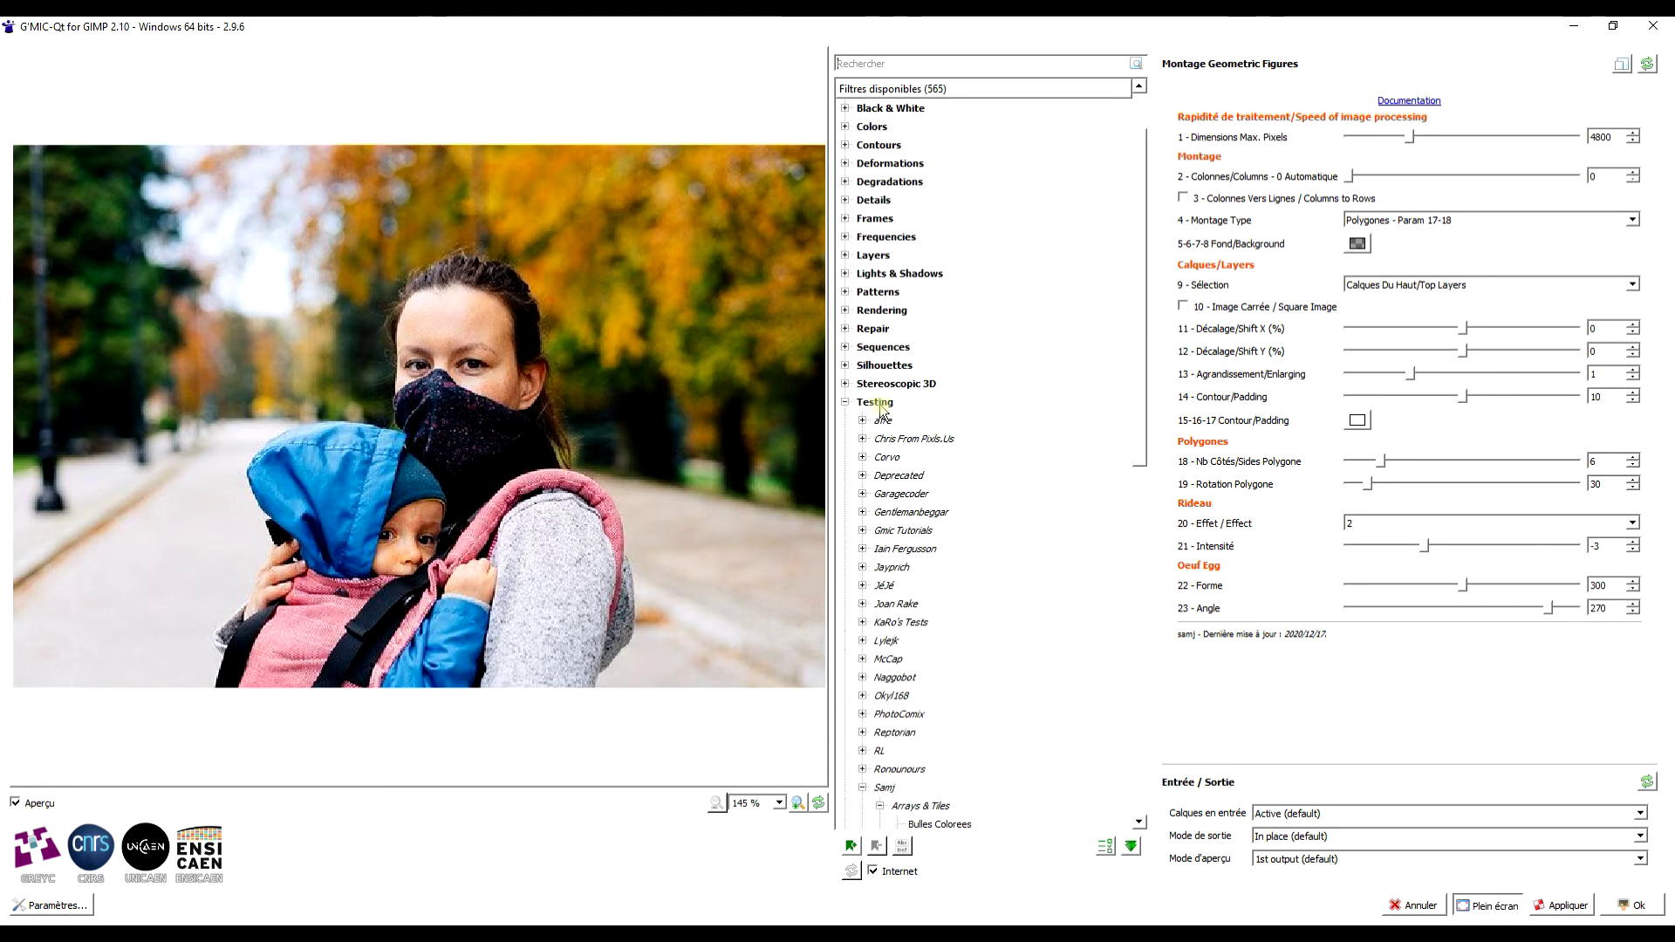
scroll(970, 432, down, 6)
scroll(890, 437, down, 4)
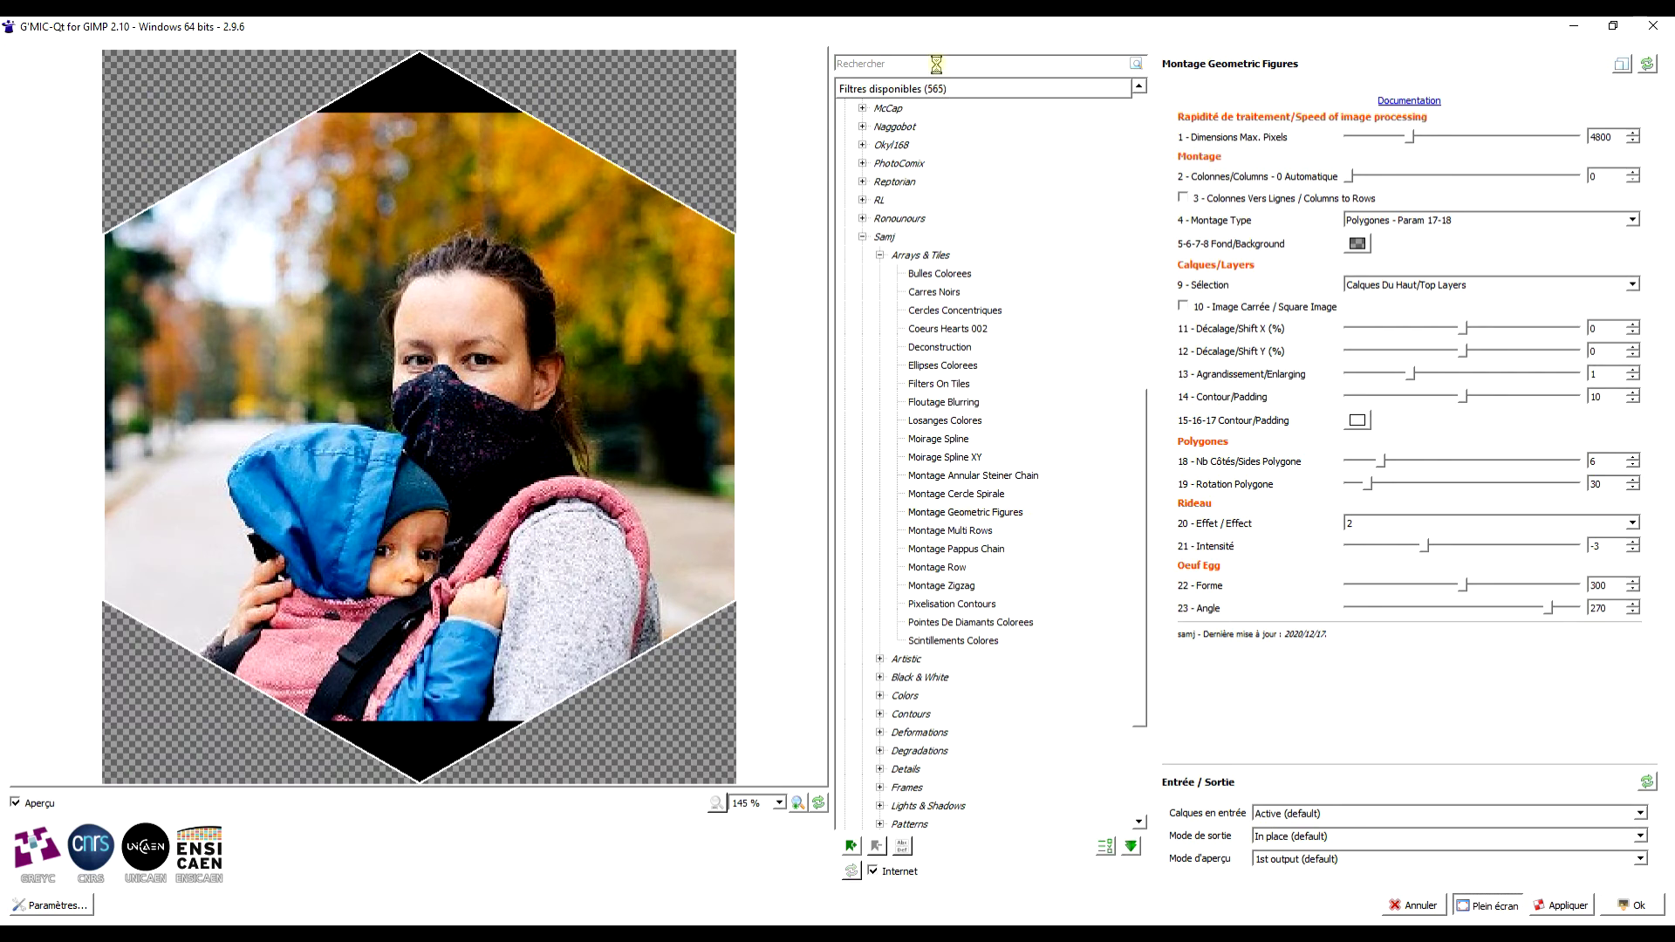
text(o)
text(montage)
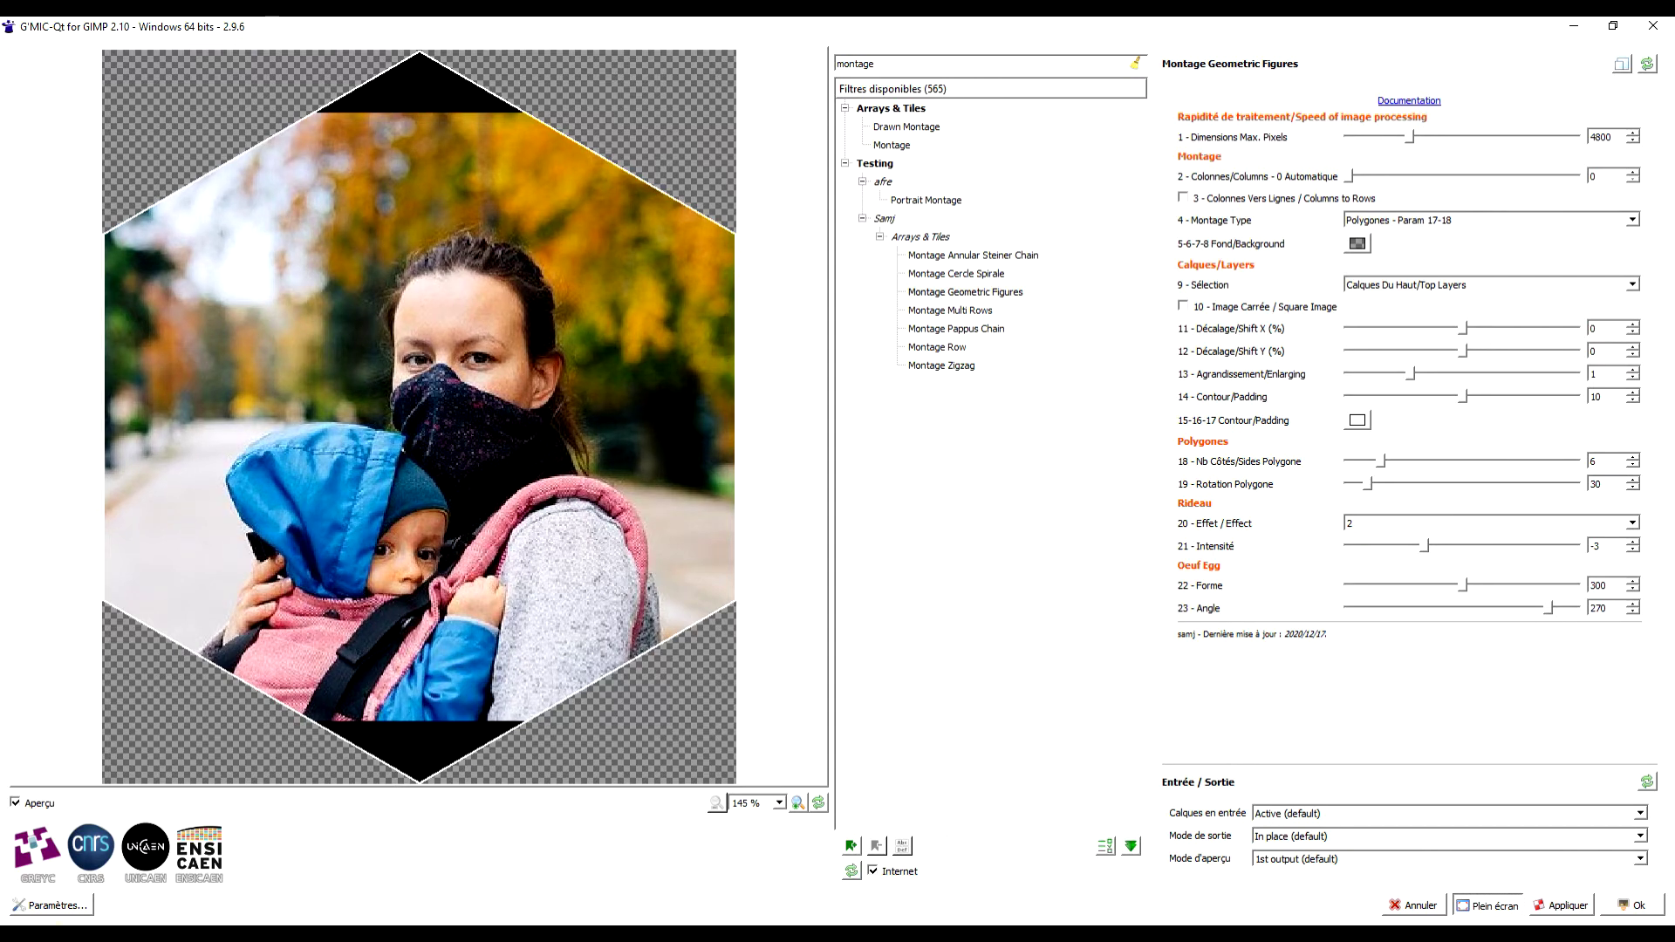
Step: Examine the Montage Geometric Figures documentation on the samj website for parameter explanations and sample renderings, and return to G'MIC-Qt
click(1409, 100)
scroll(514, 307, down, 2)
scroll(514, 307, up, 2)
scroll(514, 308, down, 7)
scroll(610, 485, down, 3)
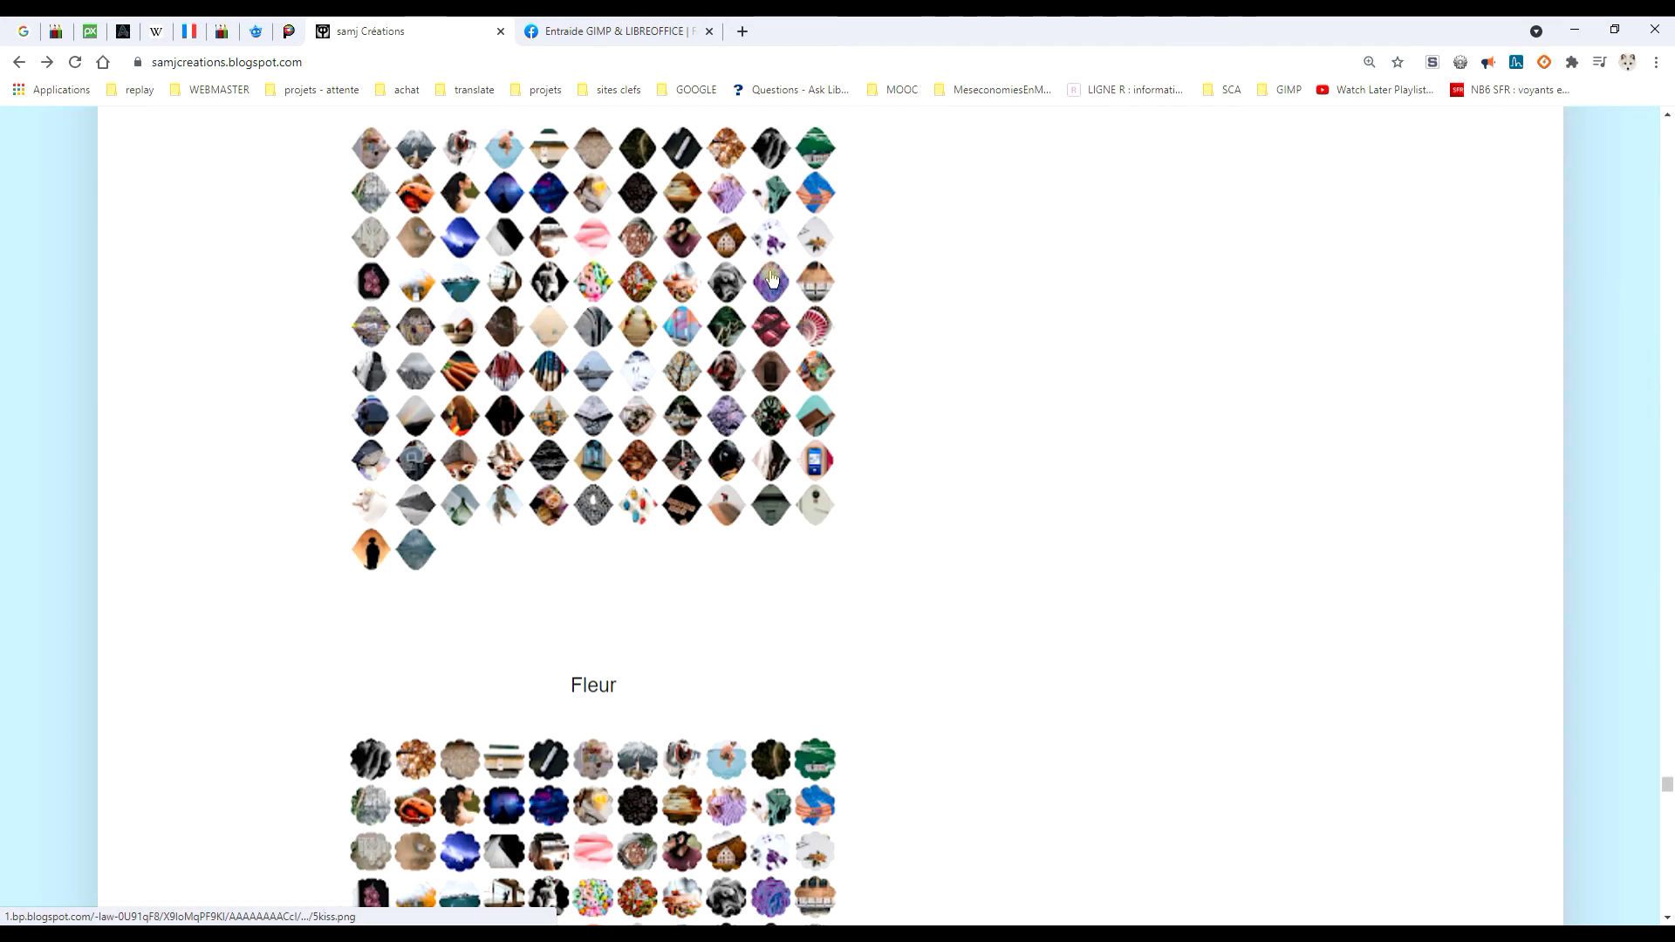
scroll(316, 245, up, 7)
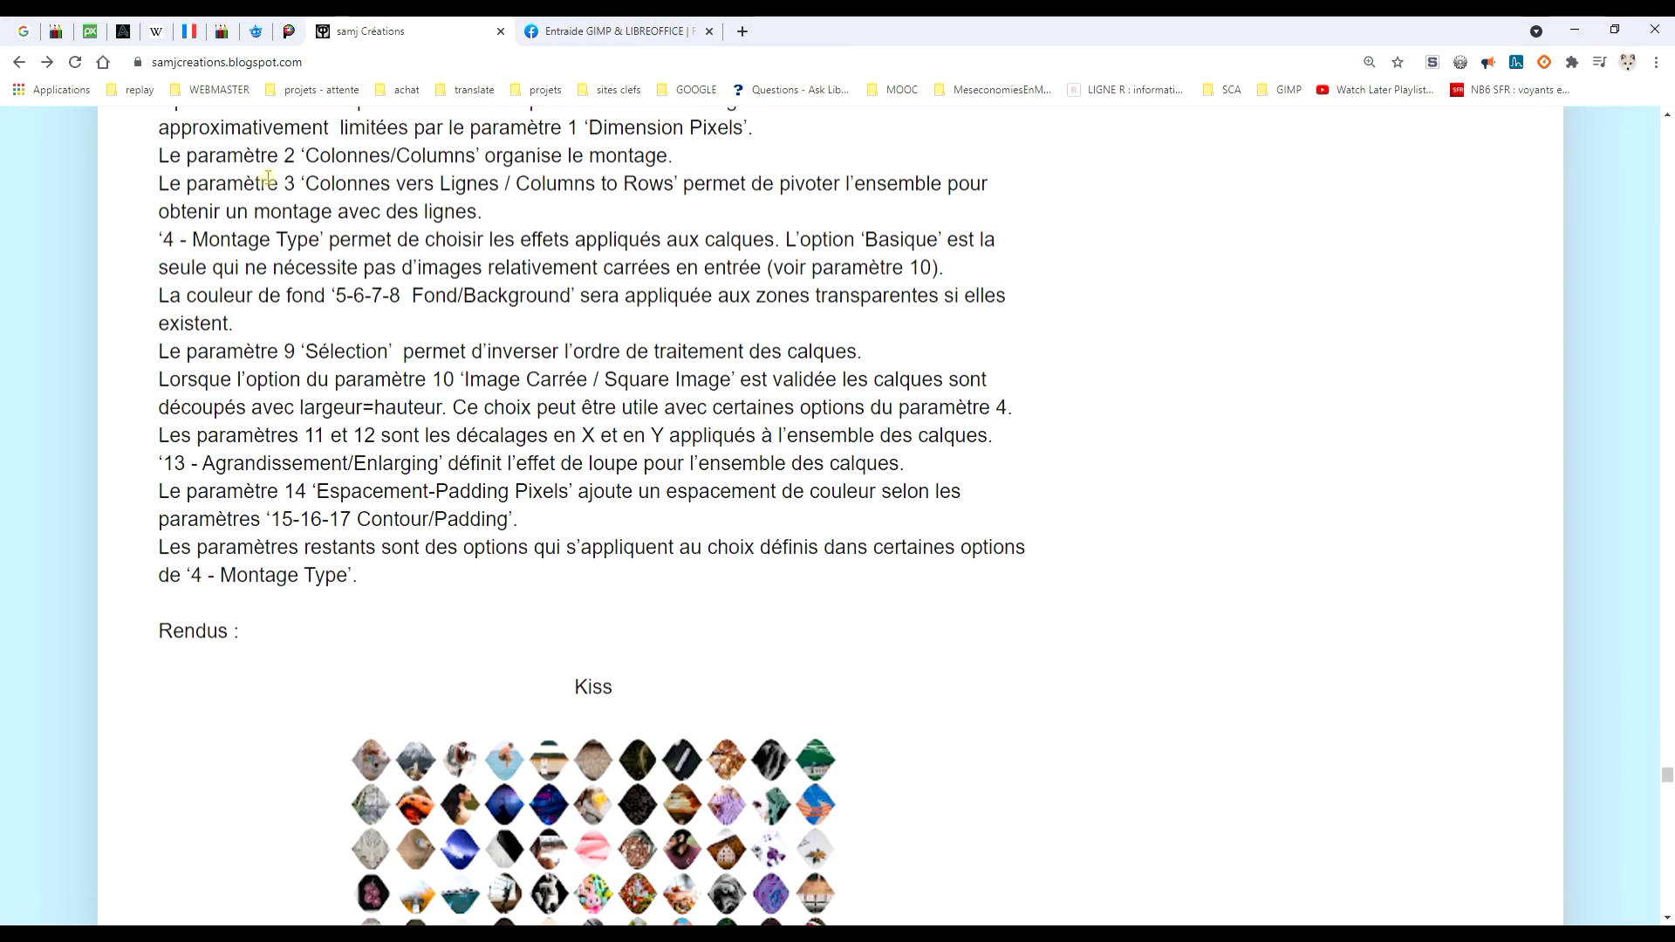
scroll(268, 179, up, 2)
scroll(752, 382, down, 10)
scroll(751, 367, down, 5)
scroll(690, 329, down, 6)
scroll(689, 328, down, 9)
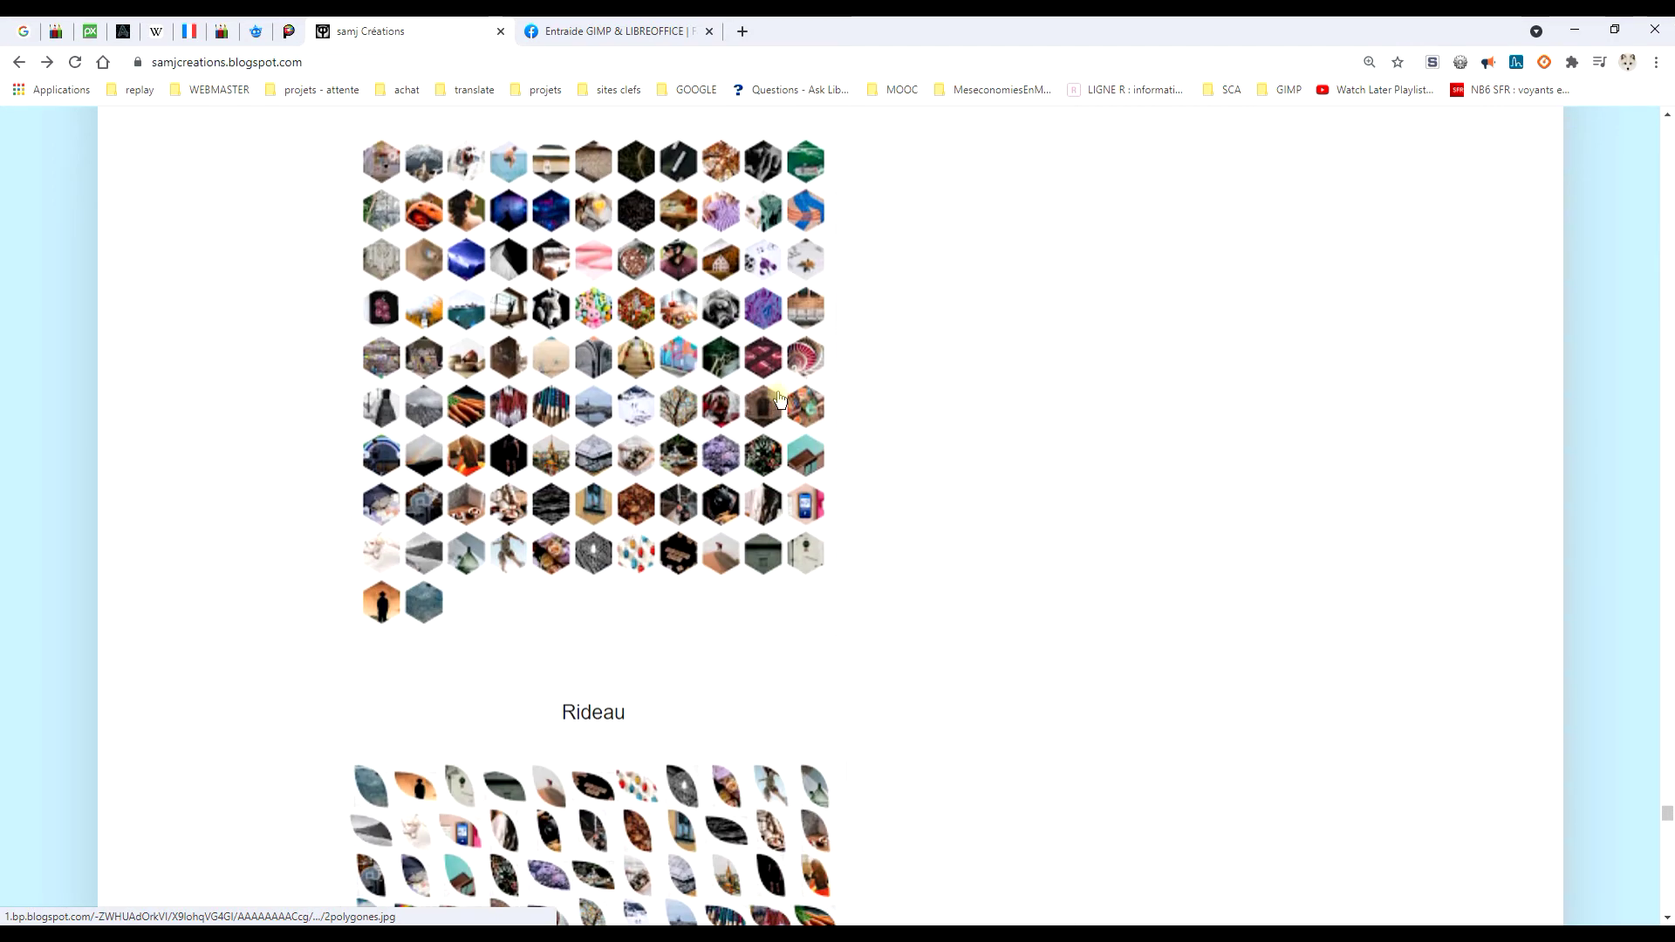
scroll(779, 400, down, 5)
scroll(767, 410, up, 6)
scroll(750, 428, down, 10)
scroll(771, 397, down, 4)
scroll(770, 391, up, 15)
scroll(763, 386, up, 15)
scroll(761, 384, down, 2)
scroll(761, 384, up, 1)
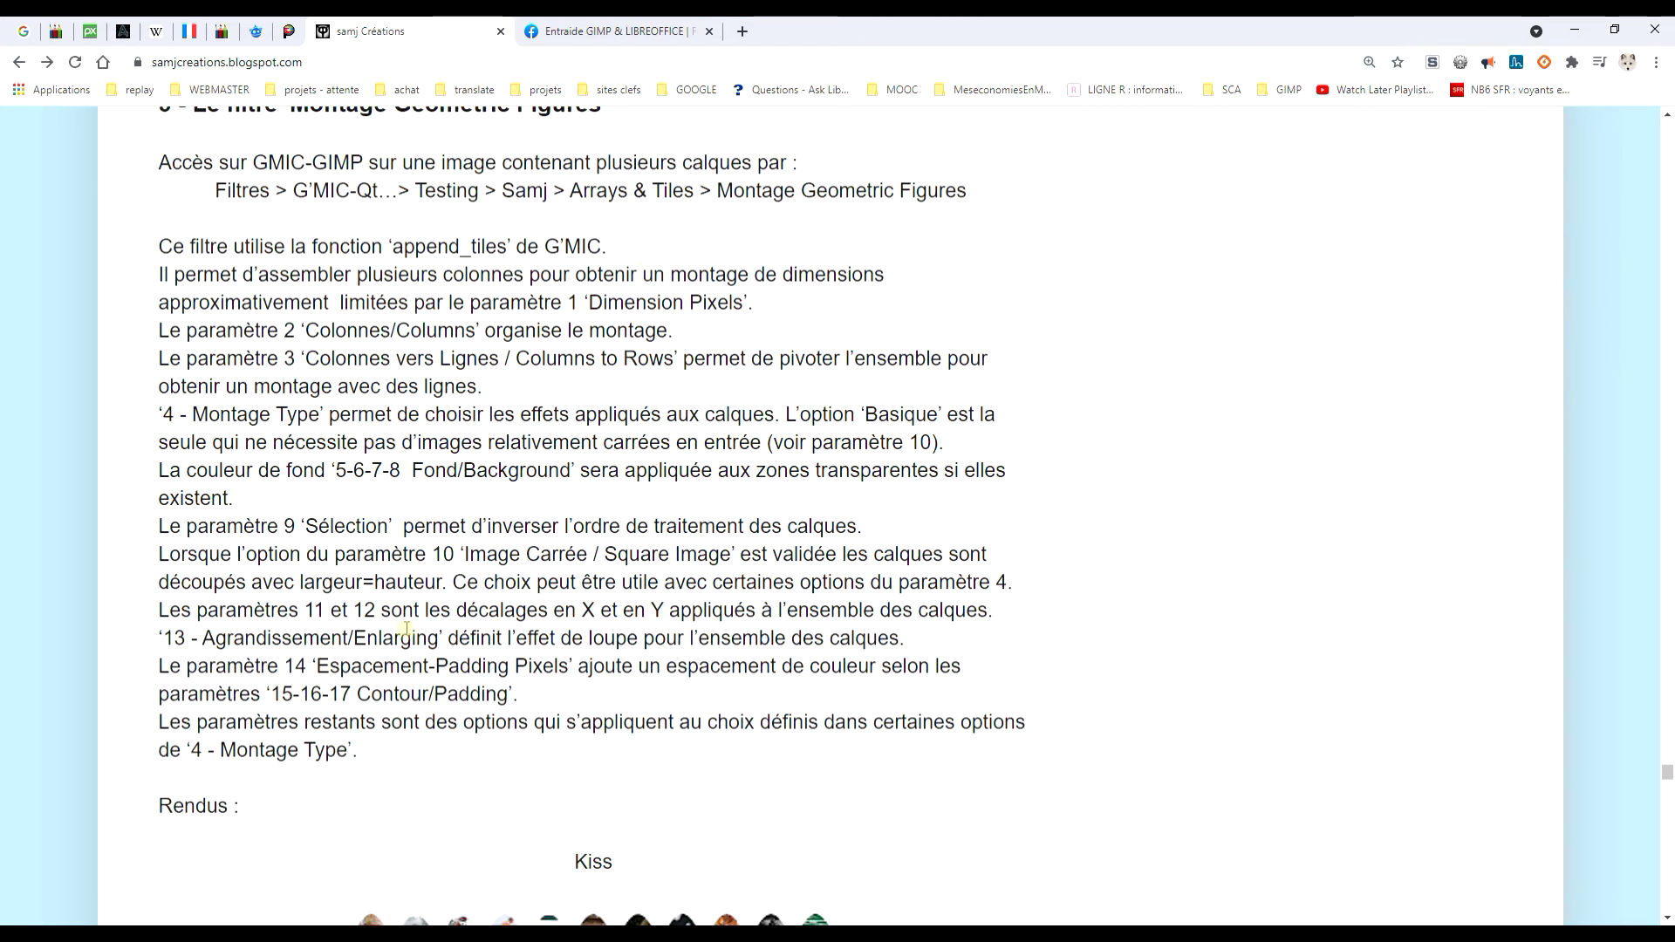
mouse_move(329, 920)
click(496, 812)
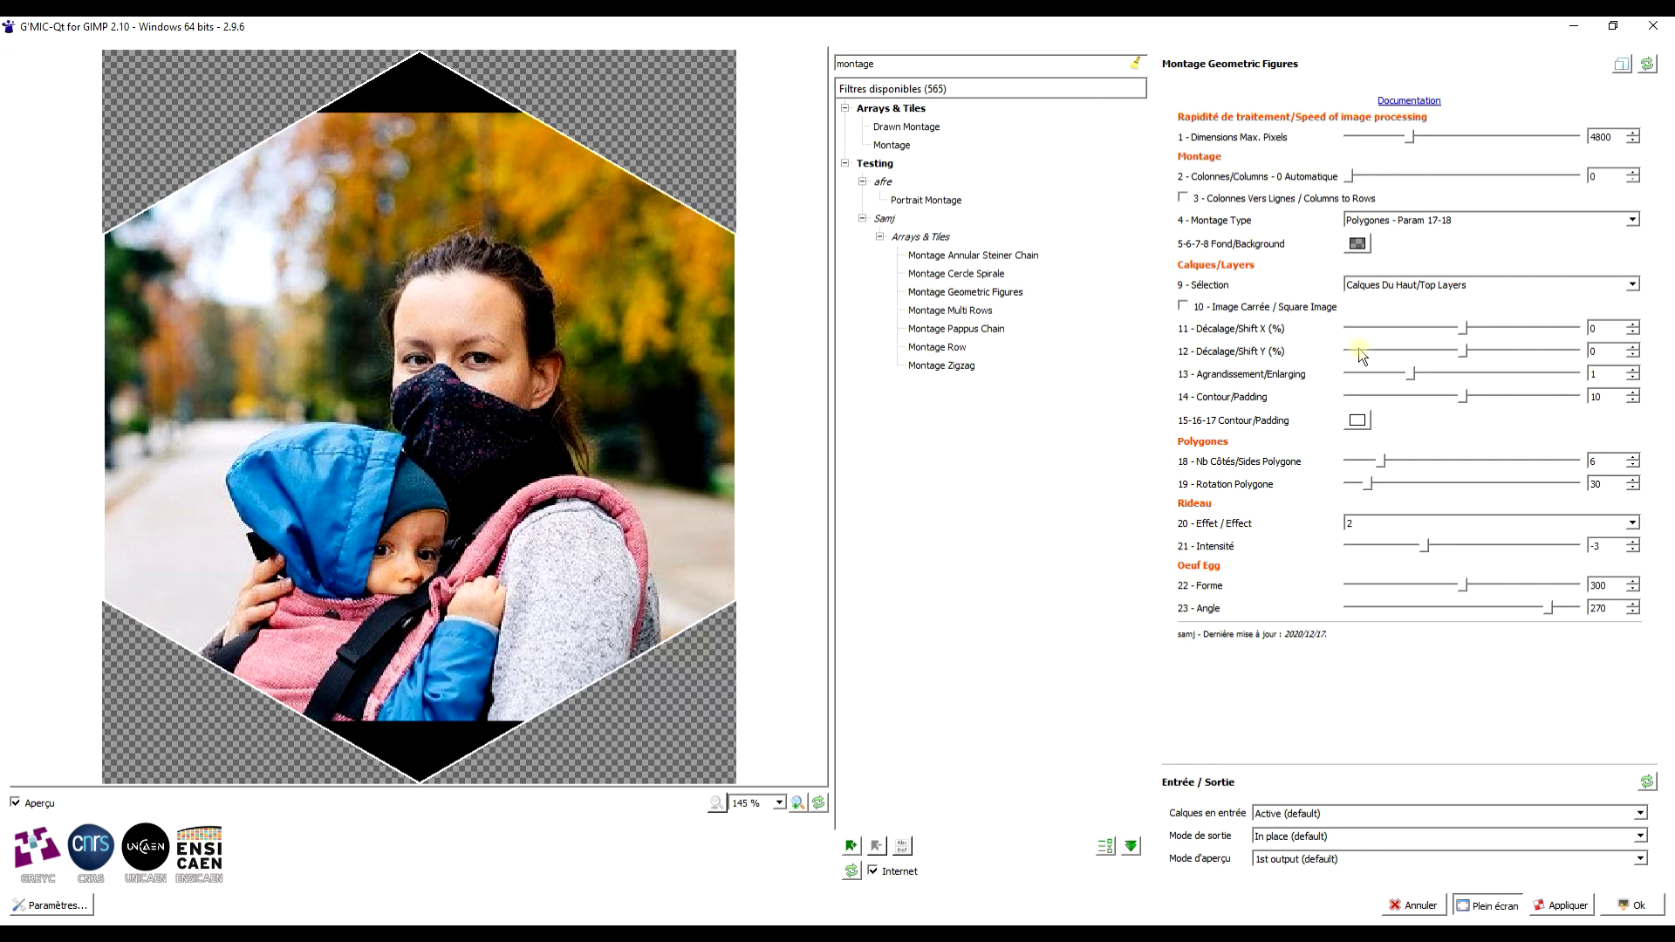
Step: Set the filter's input layers to All so the montage uses every image
click(1280, 814)
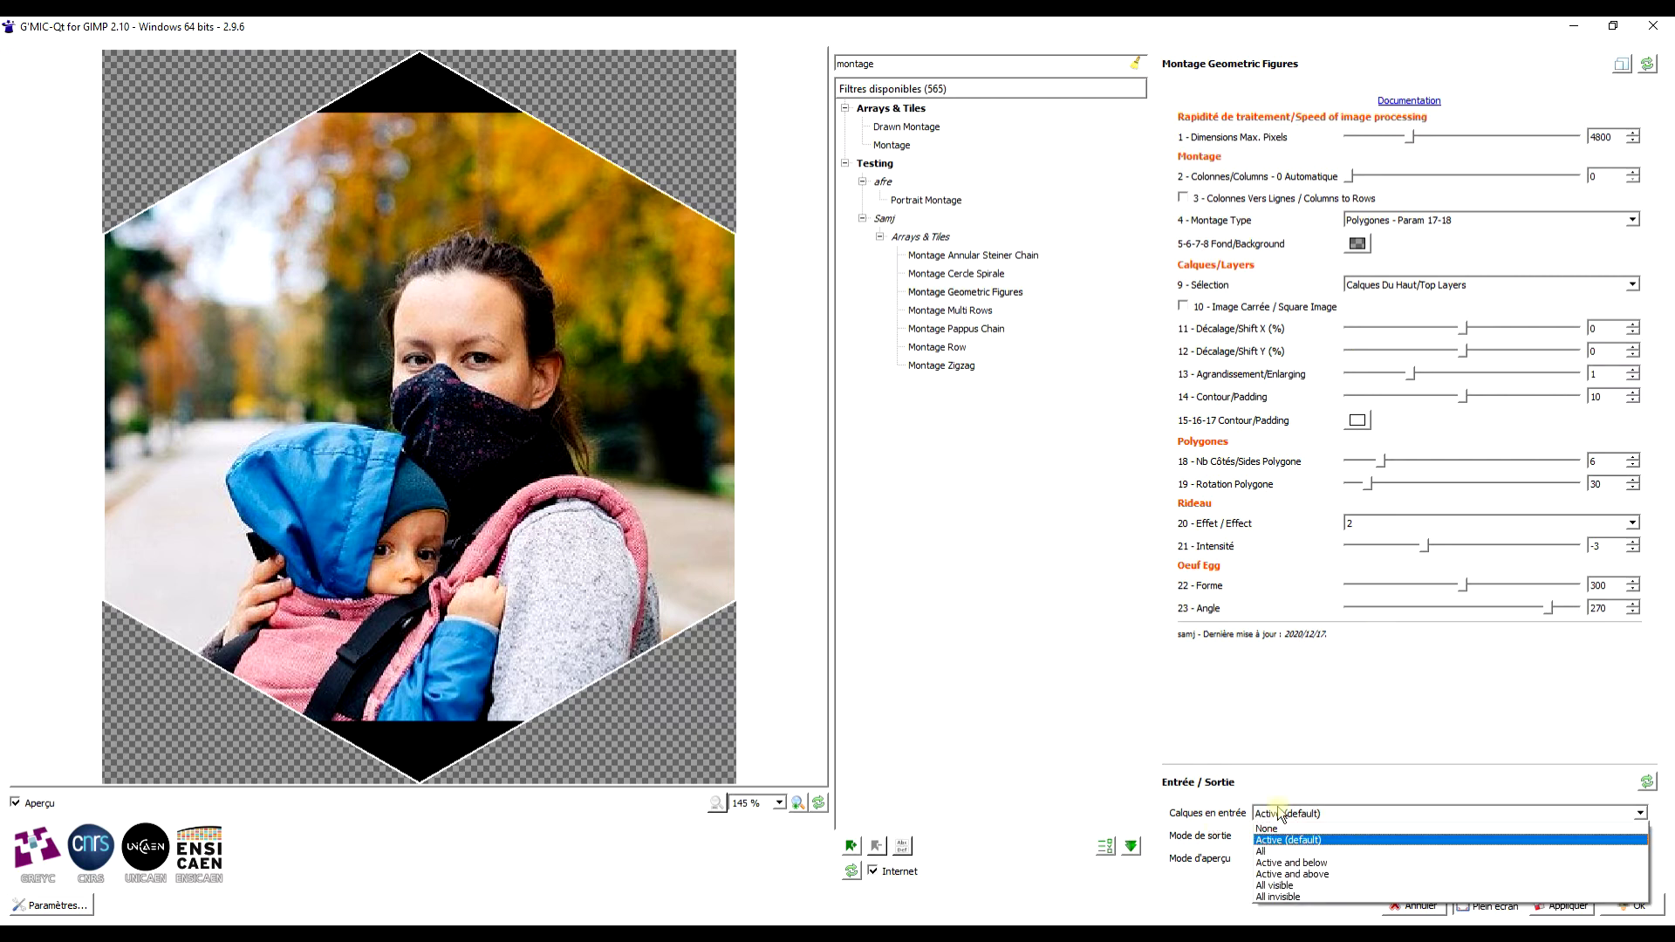
click(1281, 814)
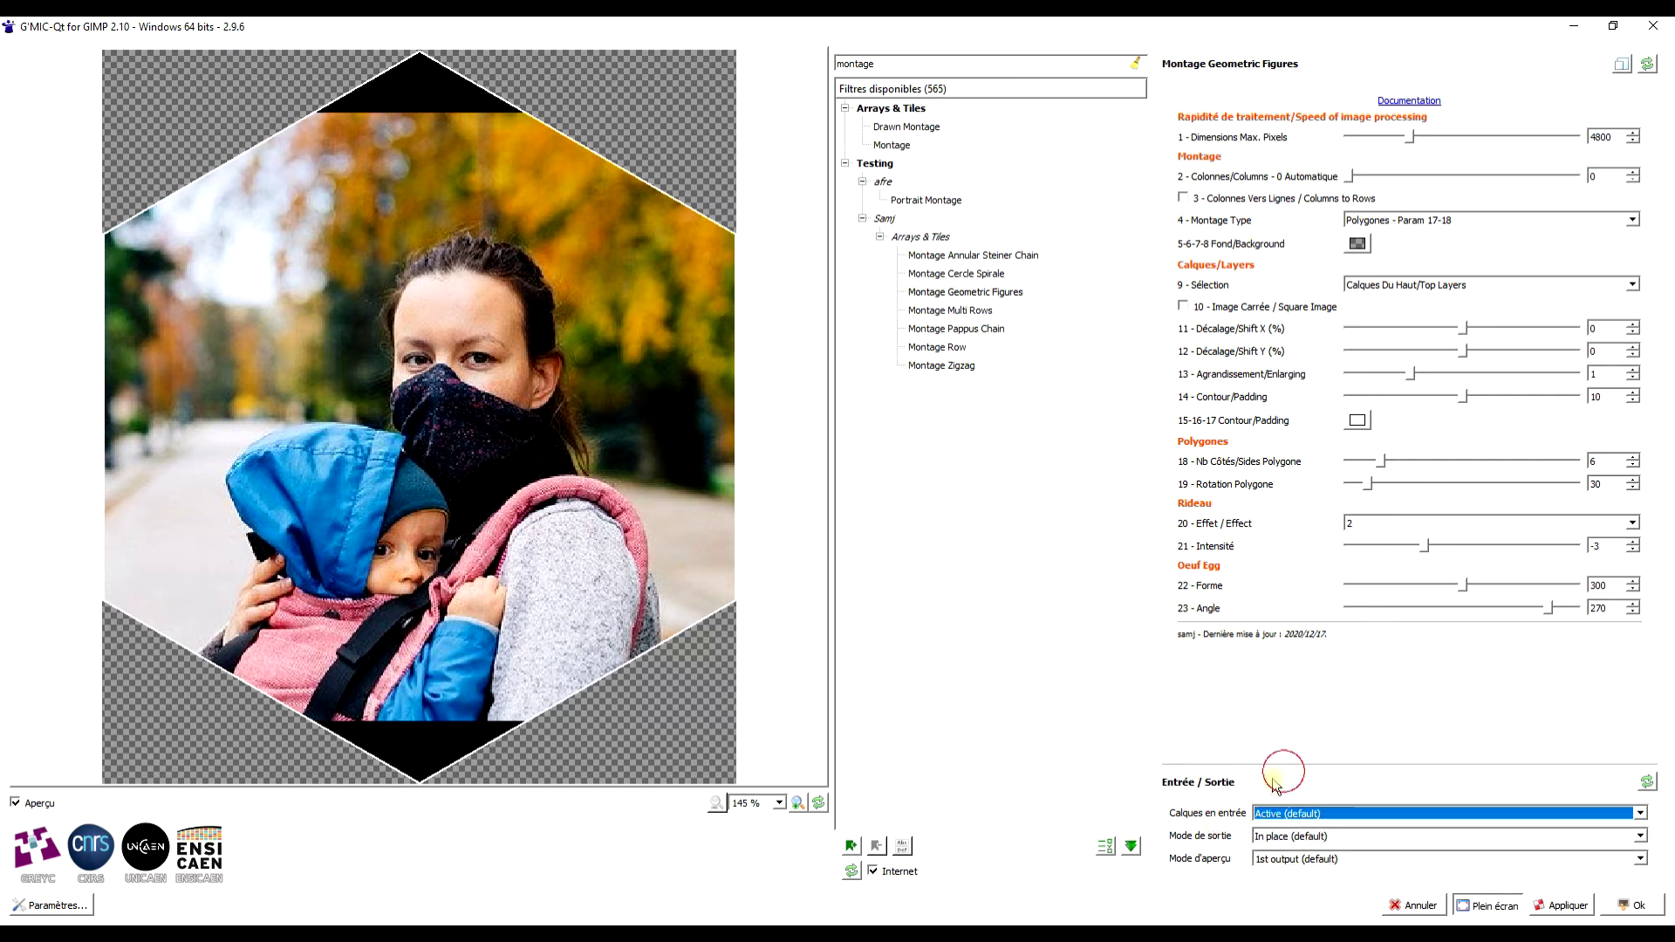
click(1301, 817)
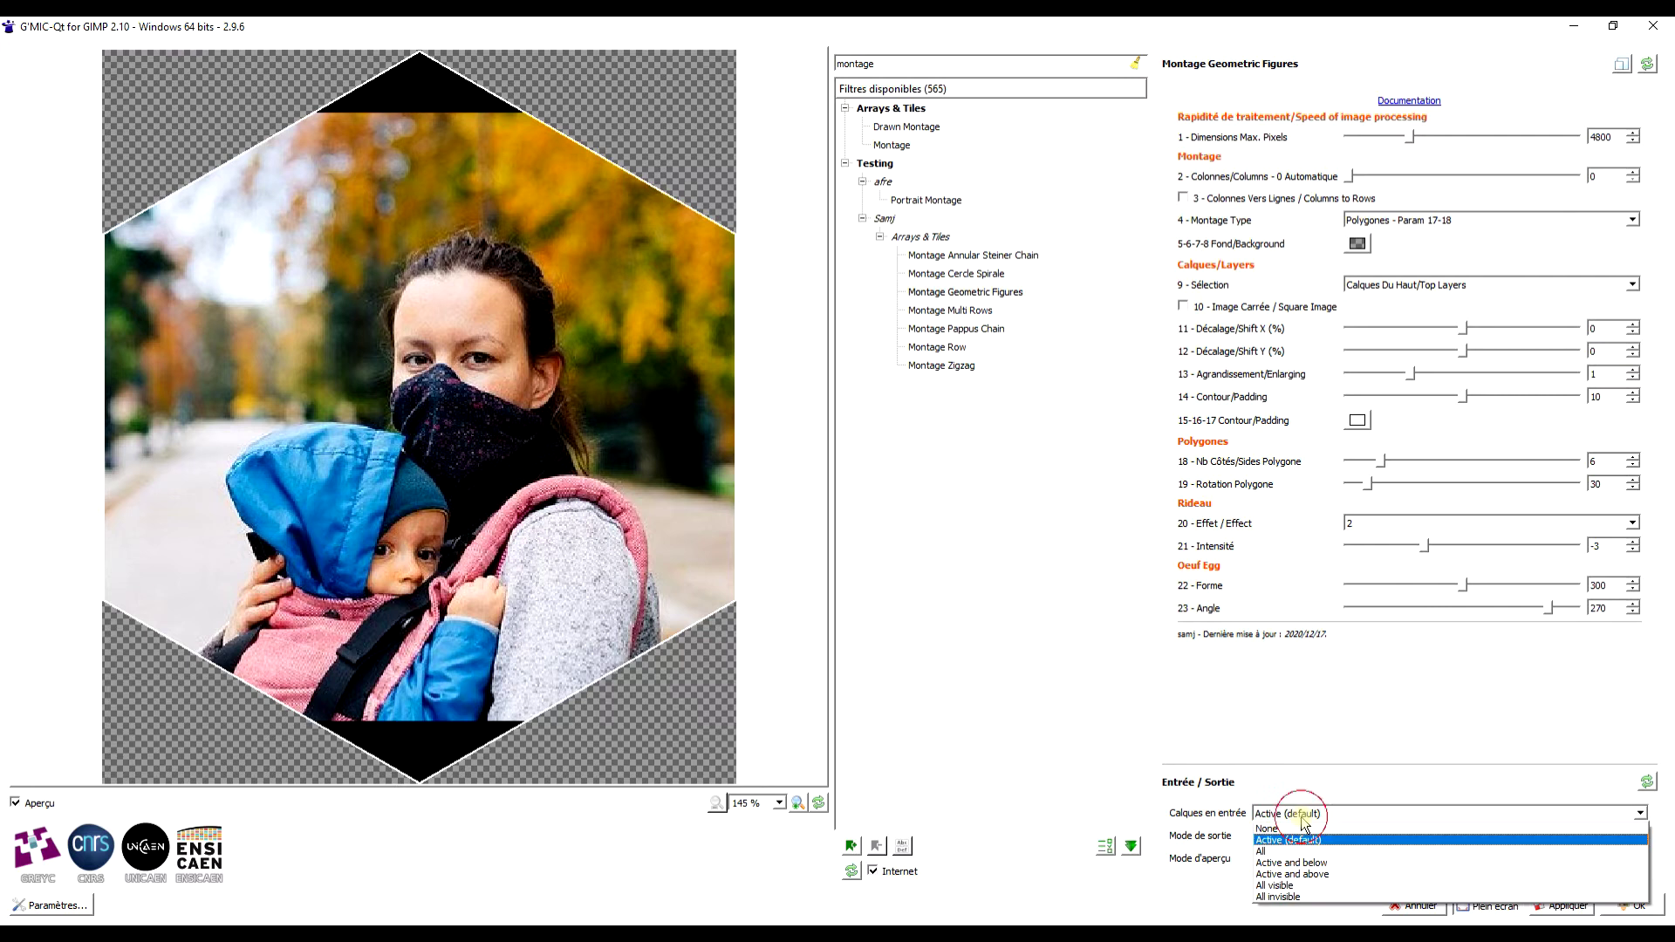
click(1266, 851)
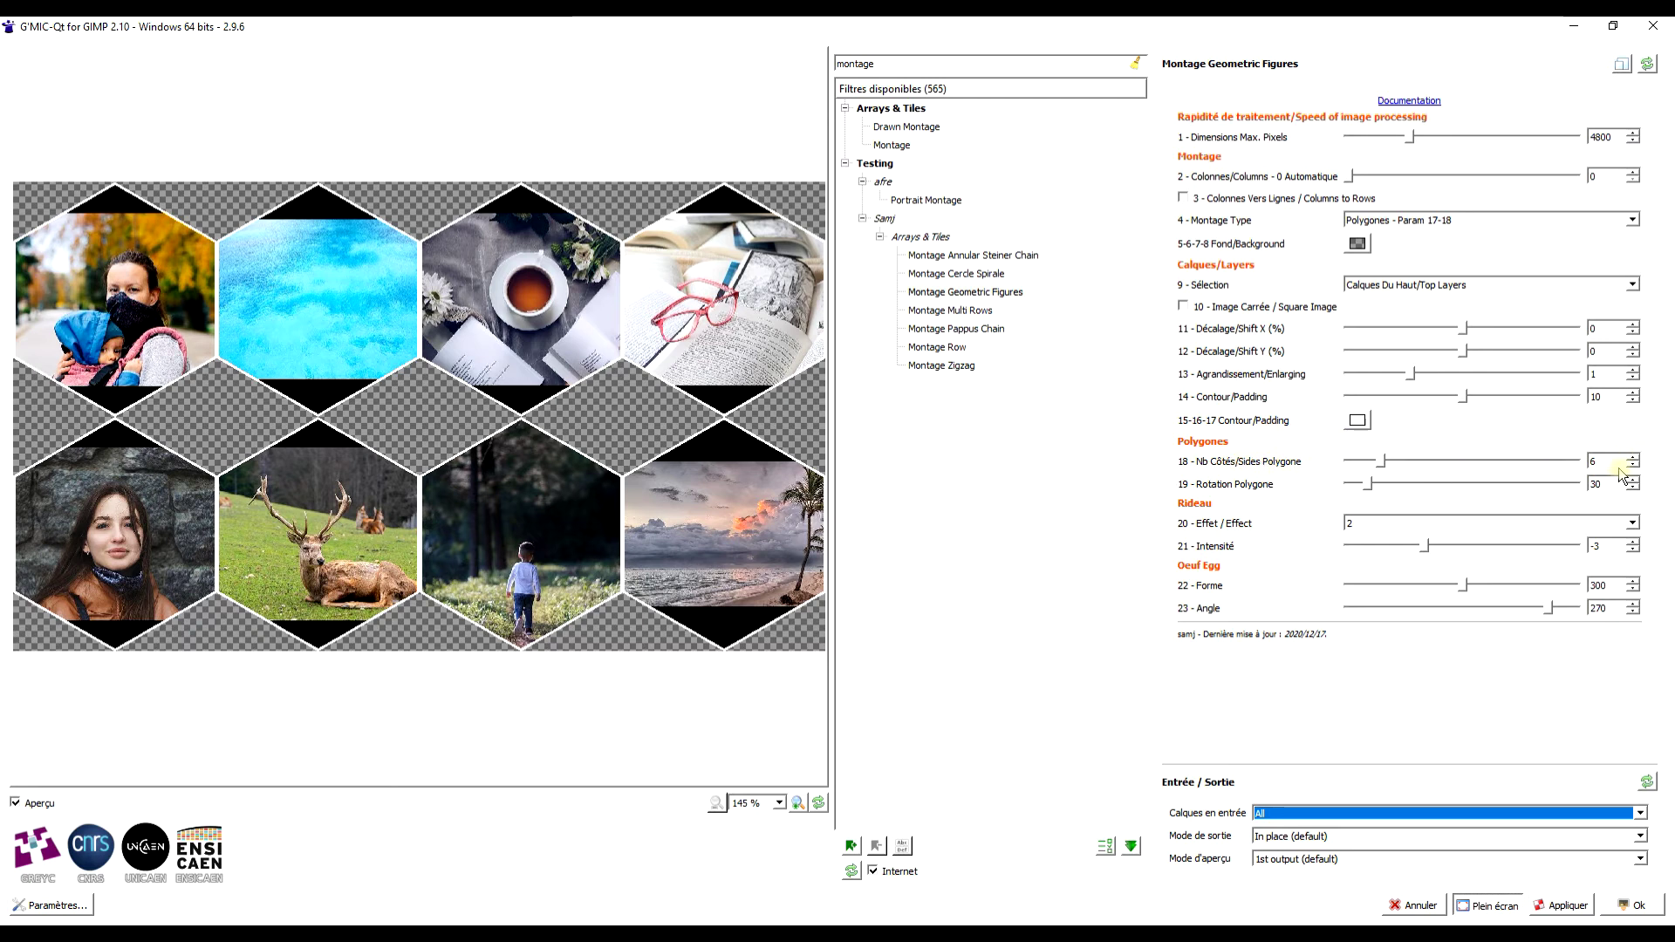
Step: Set the number of polygon sides to 8 and the maximum dimension to 2434 pixels
drag(1385, 462, 1400, 459)
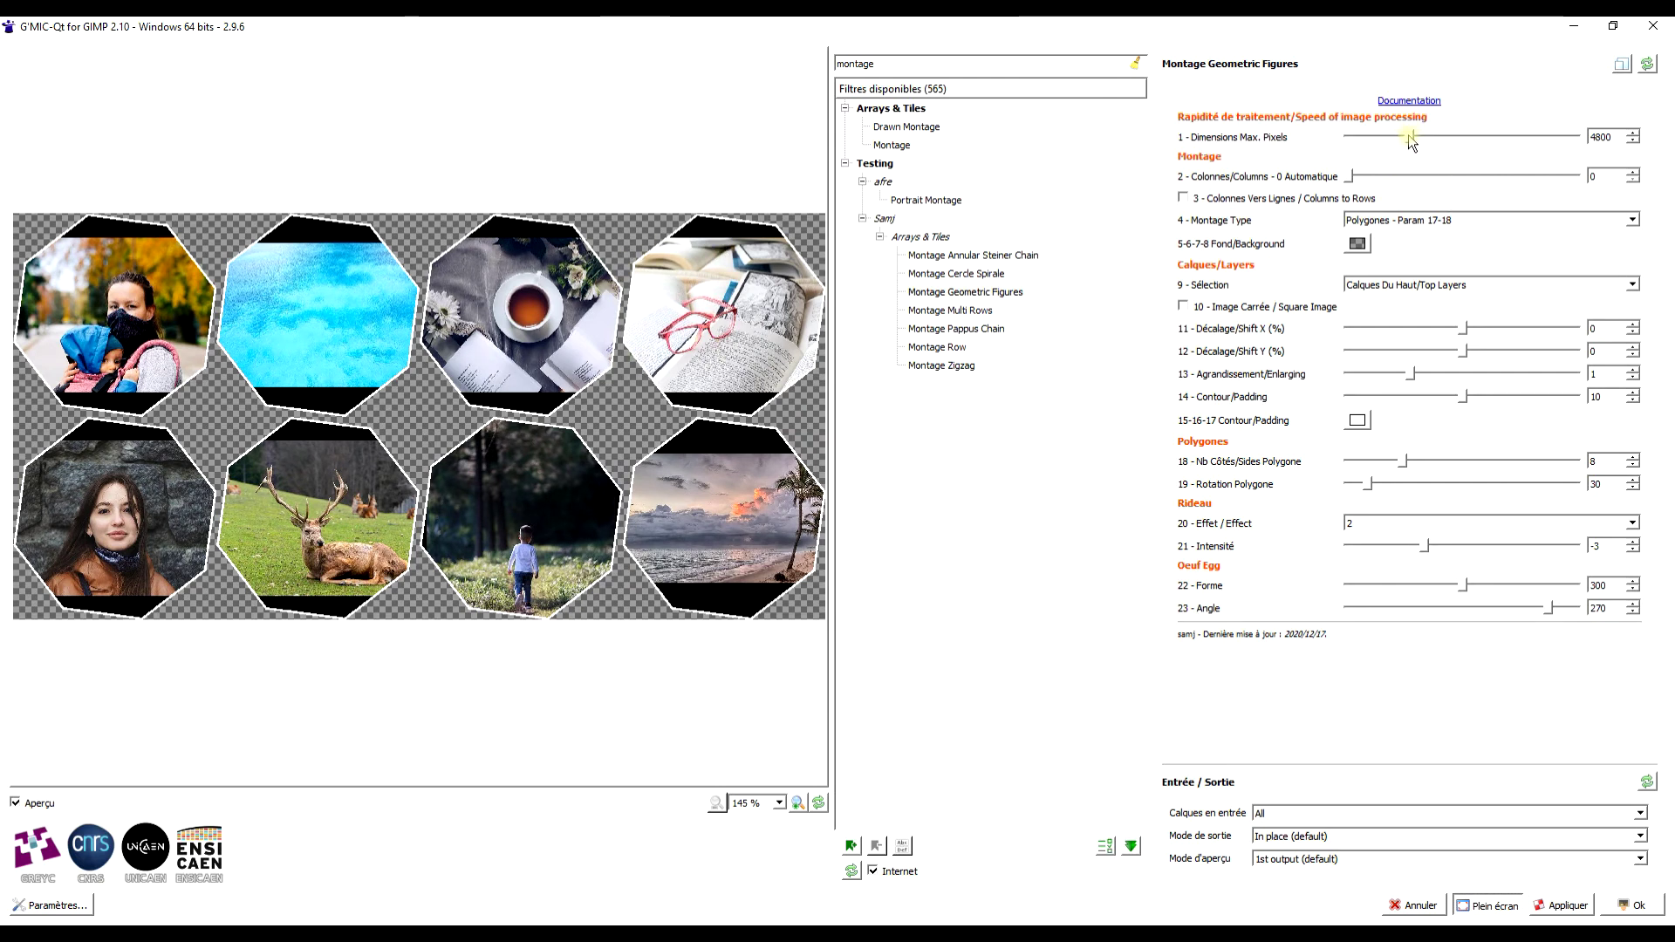
drag(1411, 137, 1351, 133)
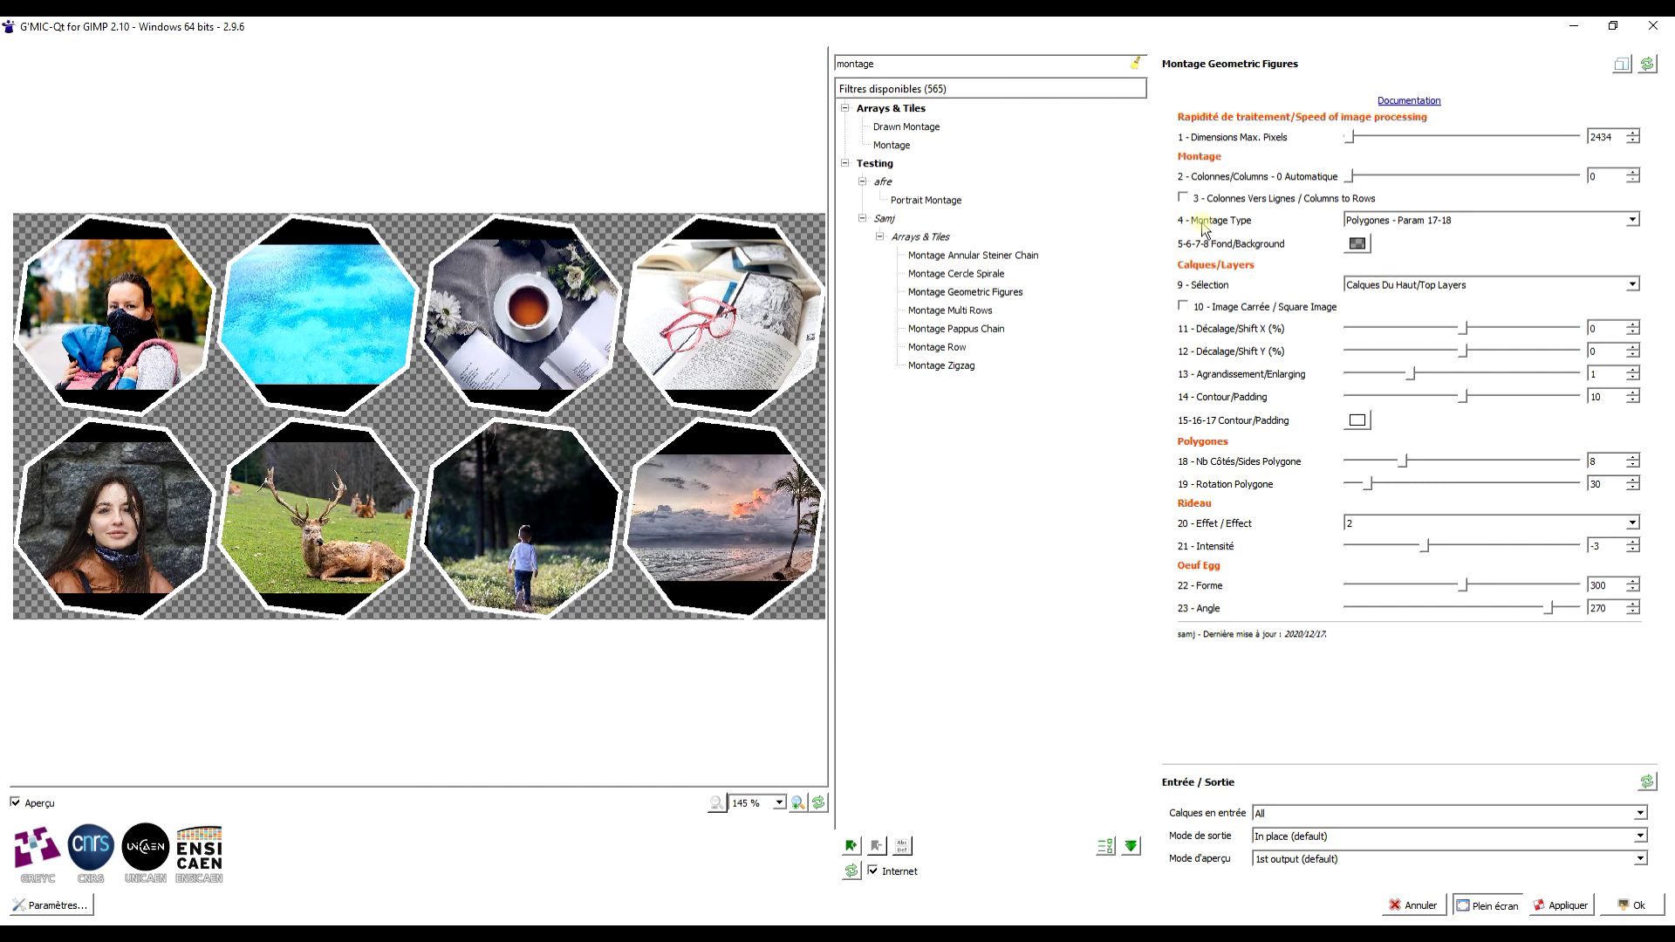
Step: Try the Oeuf Egg Rosillo montage type and switch back to Polygones - Param 17-18
click(1364, 221)
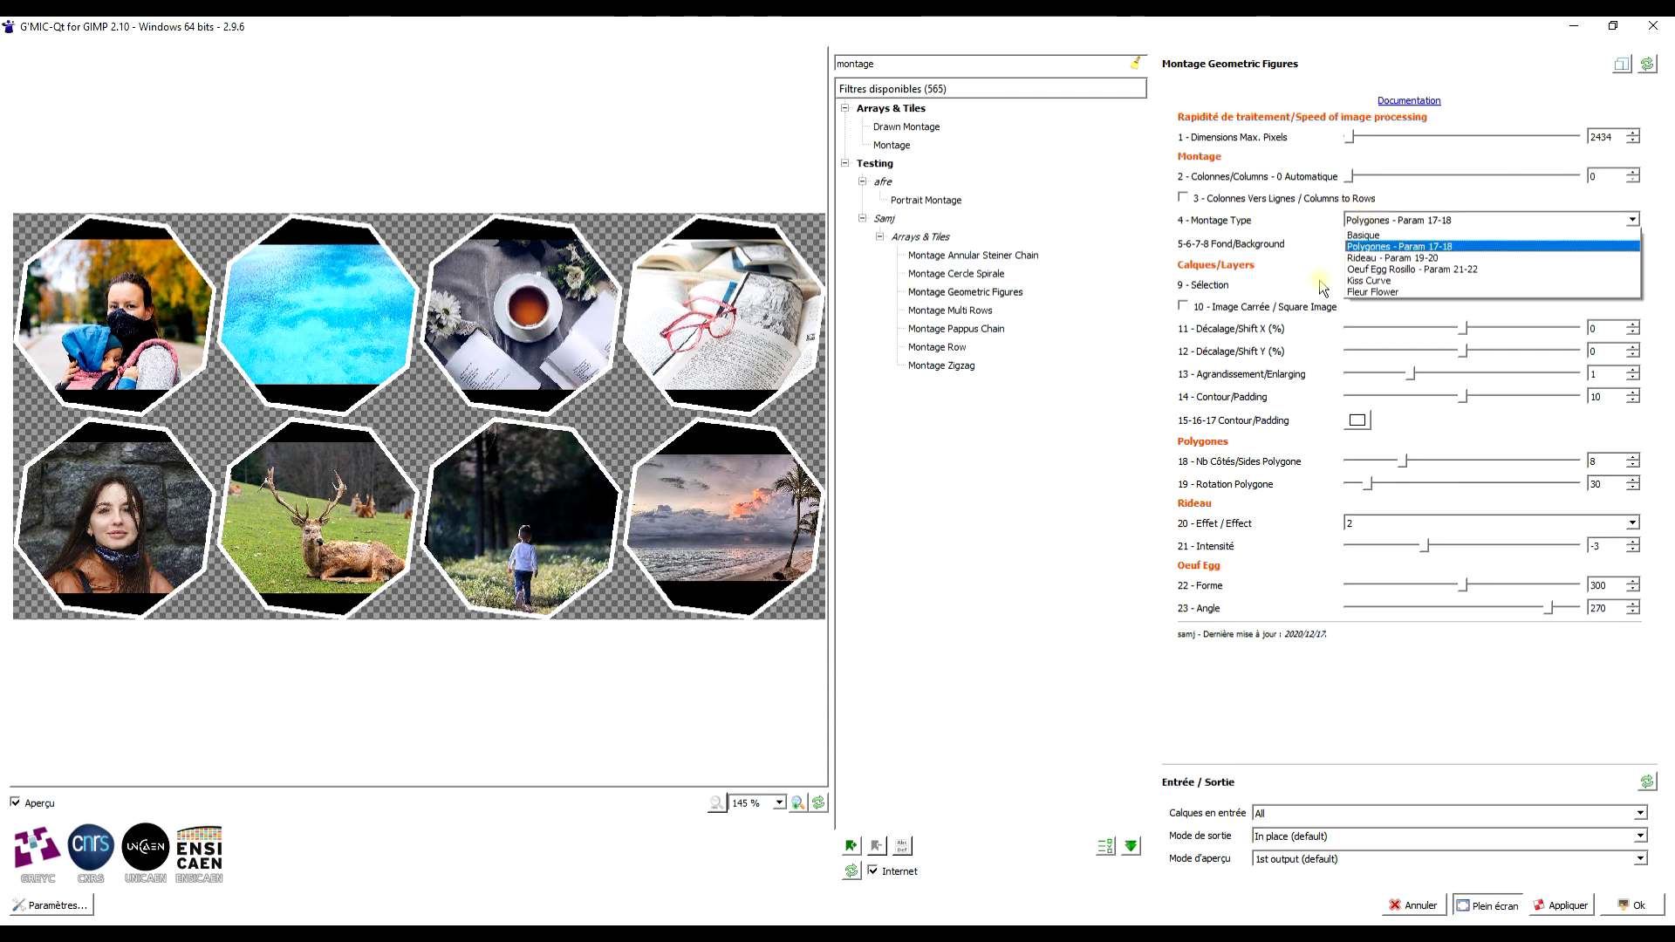
key(Down)
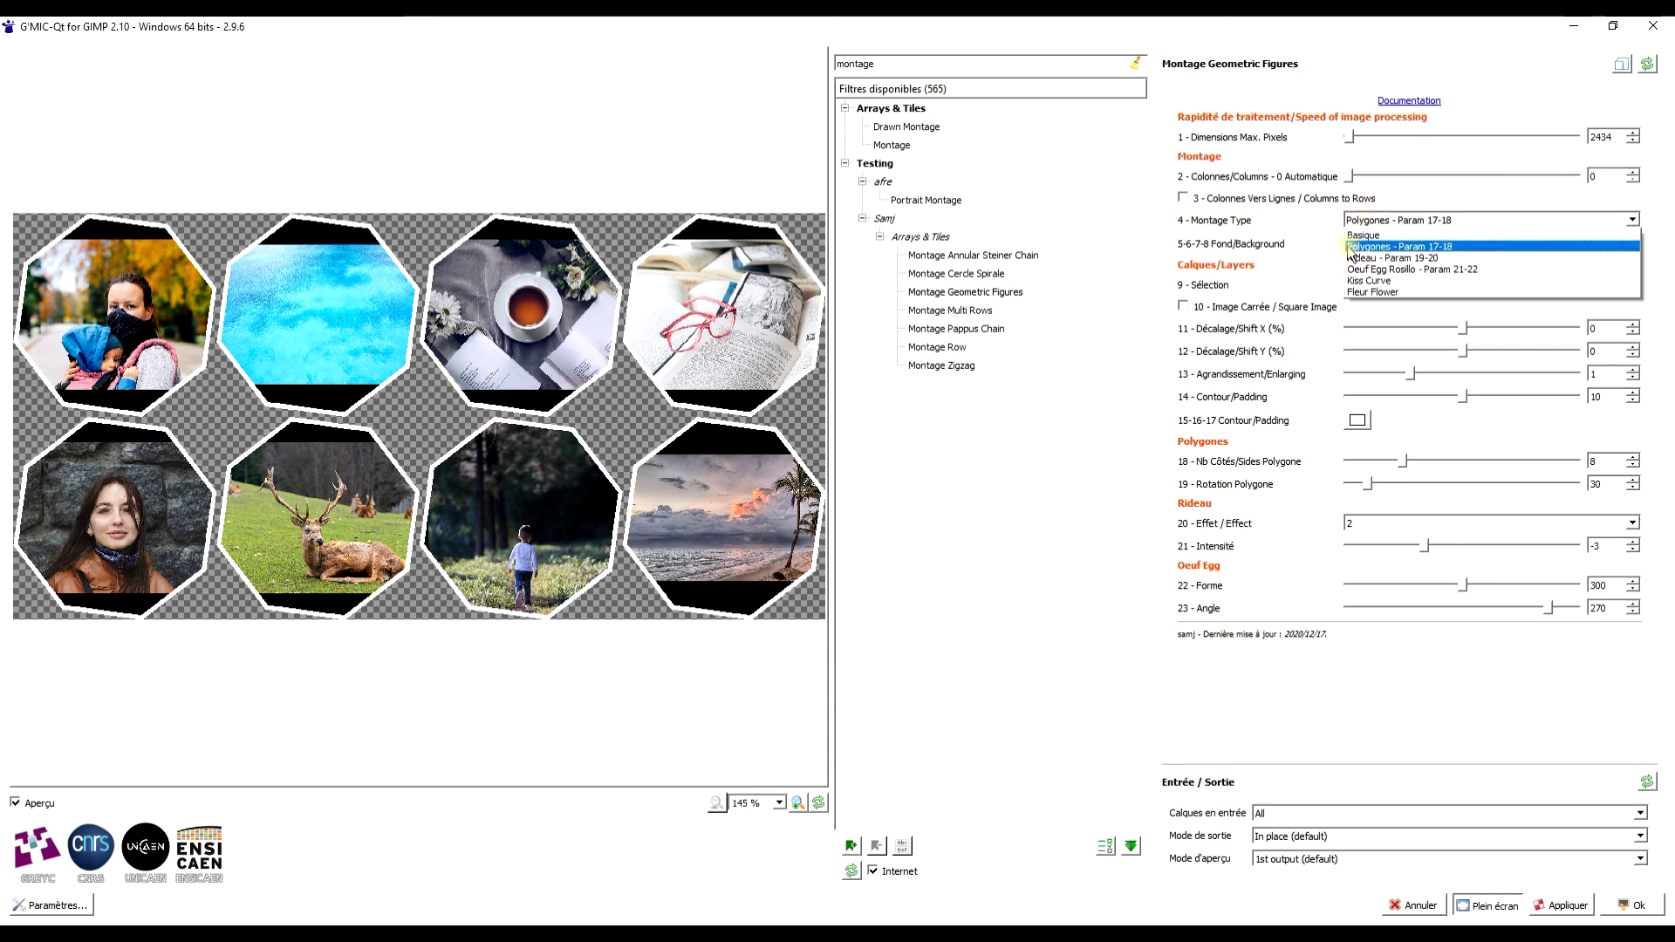
click(1388, 270)
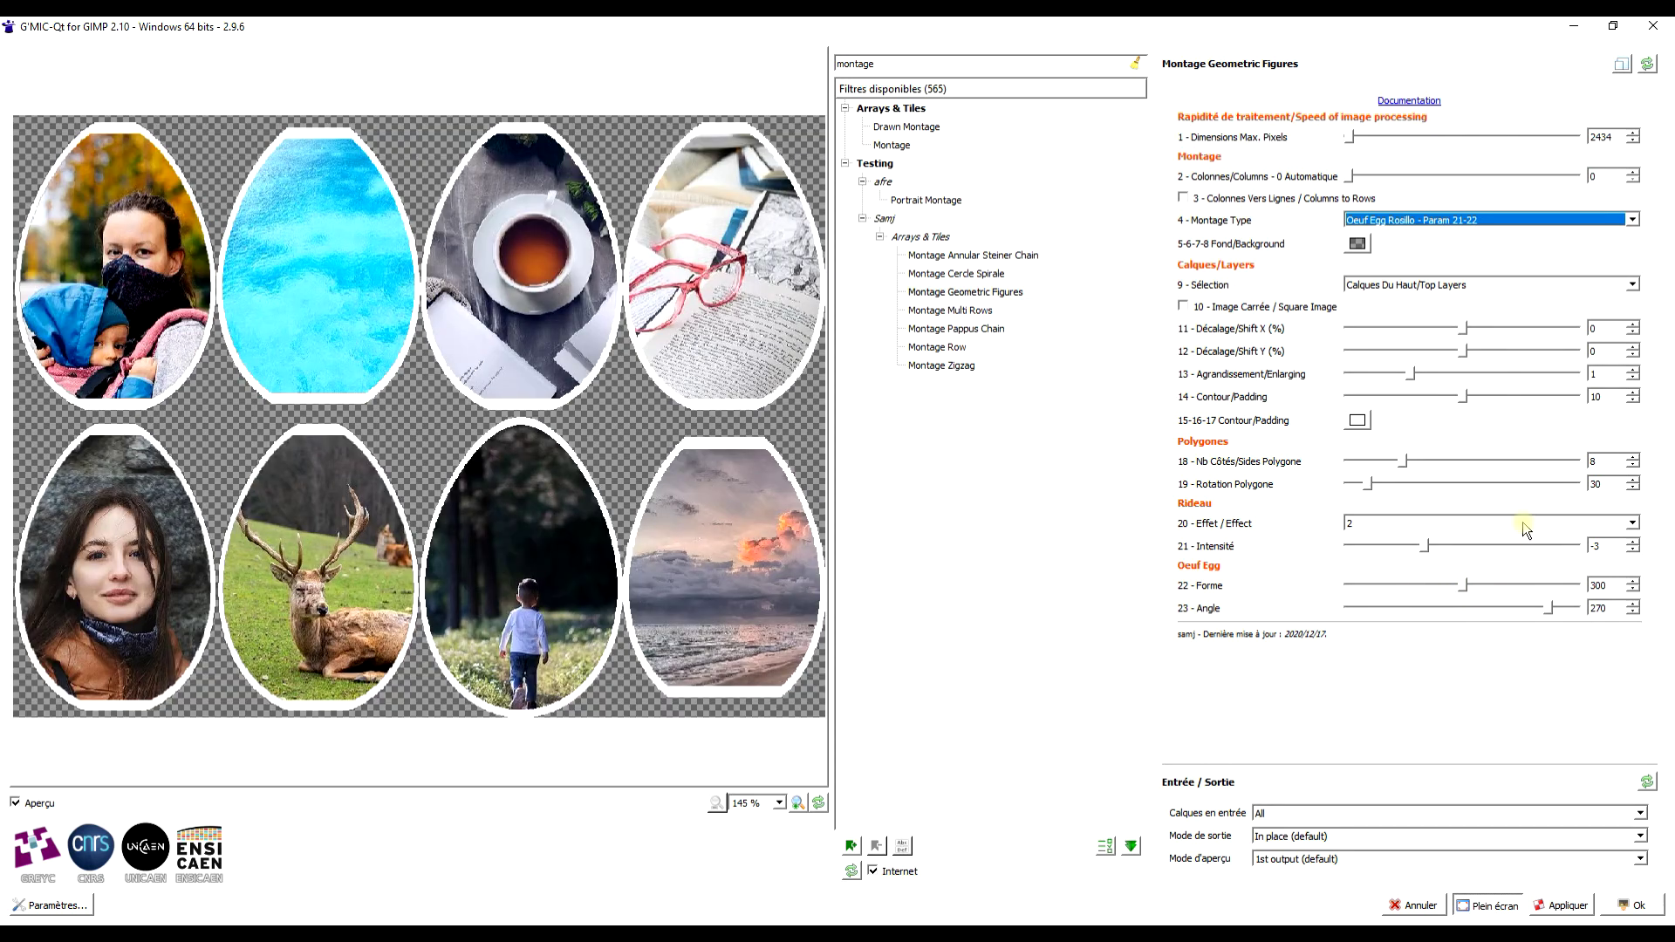
click(1396, 219)
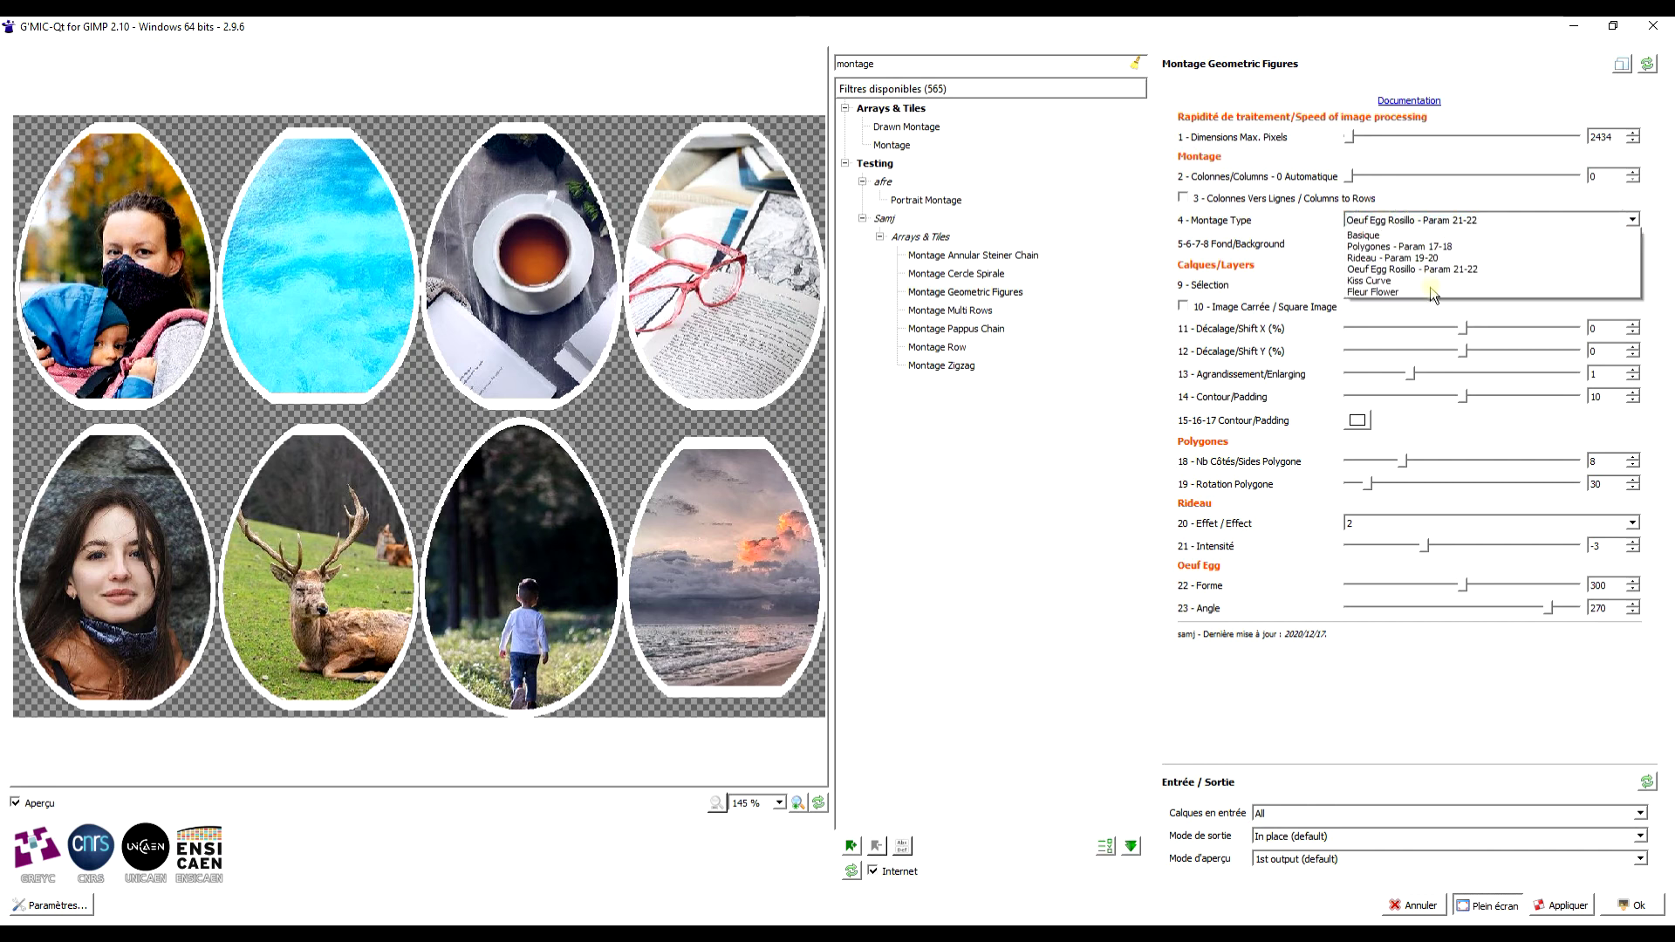
click(1411, 247)
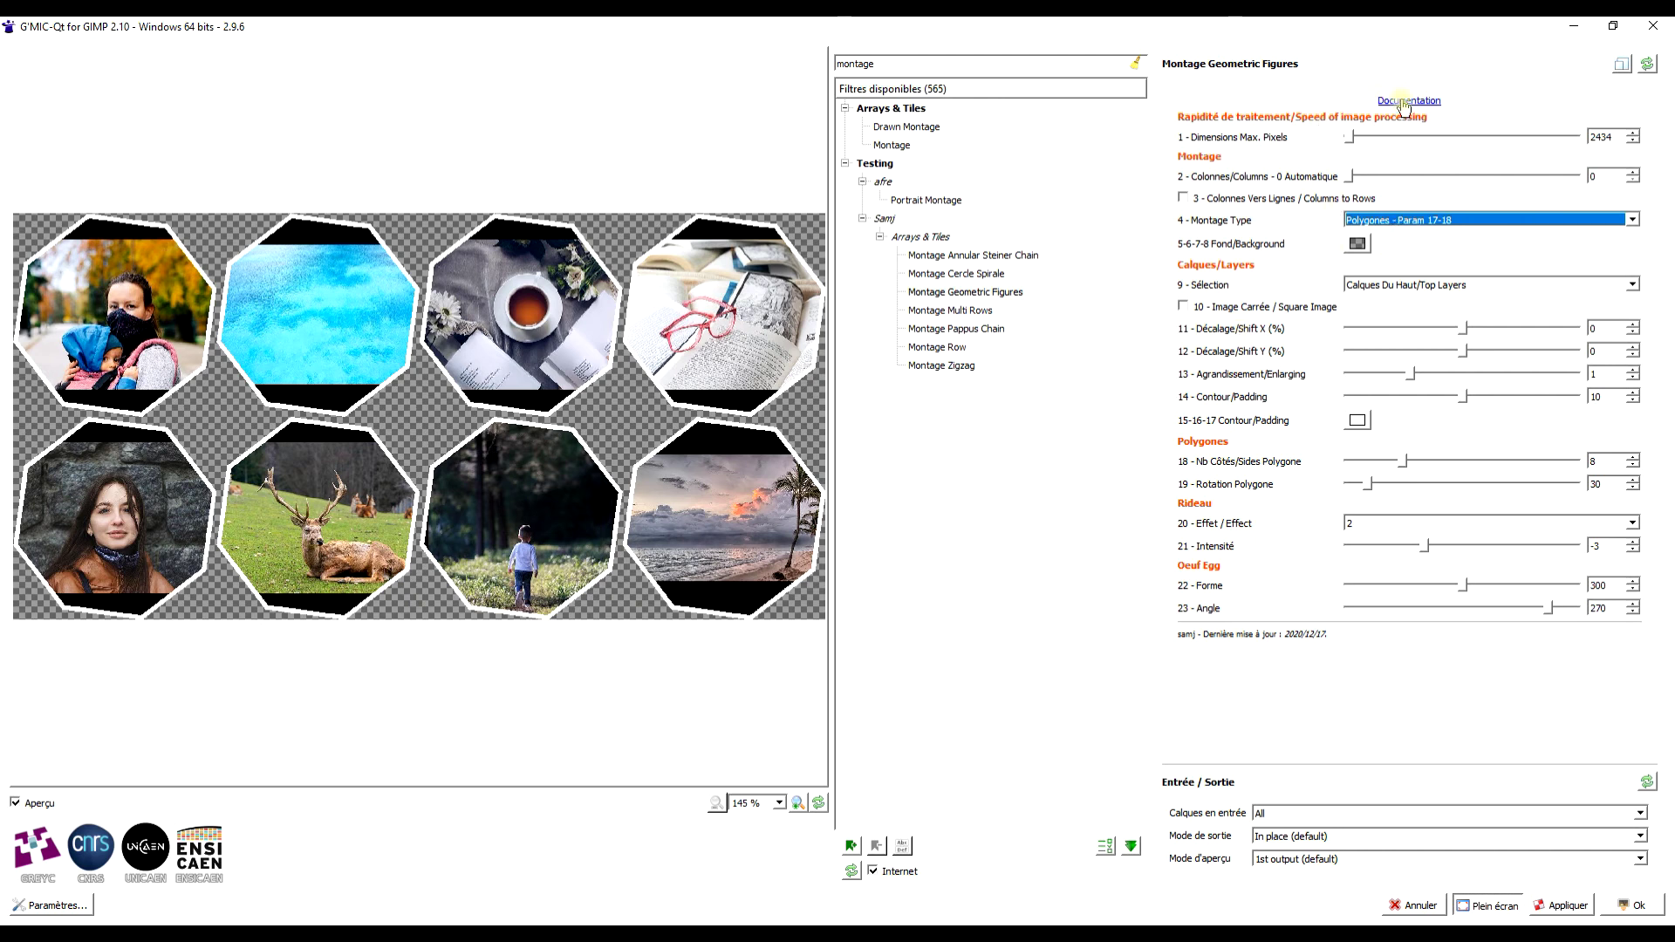
Step: Set the output mode to New image and the montage background to opaque green #55aa00 with an alpha of 255
click(1320, 839)
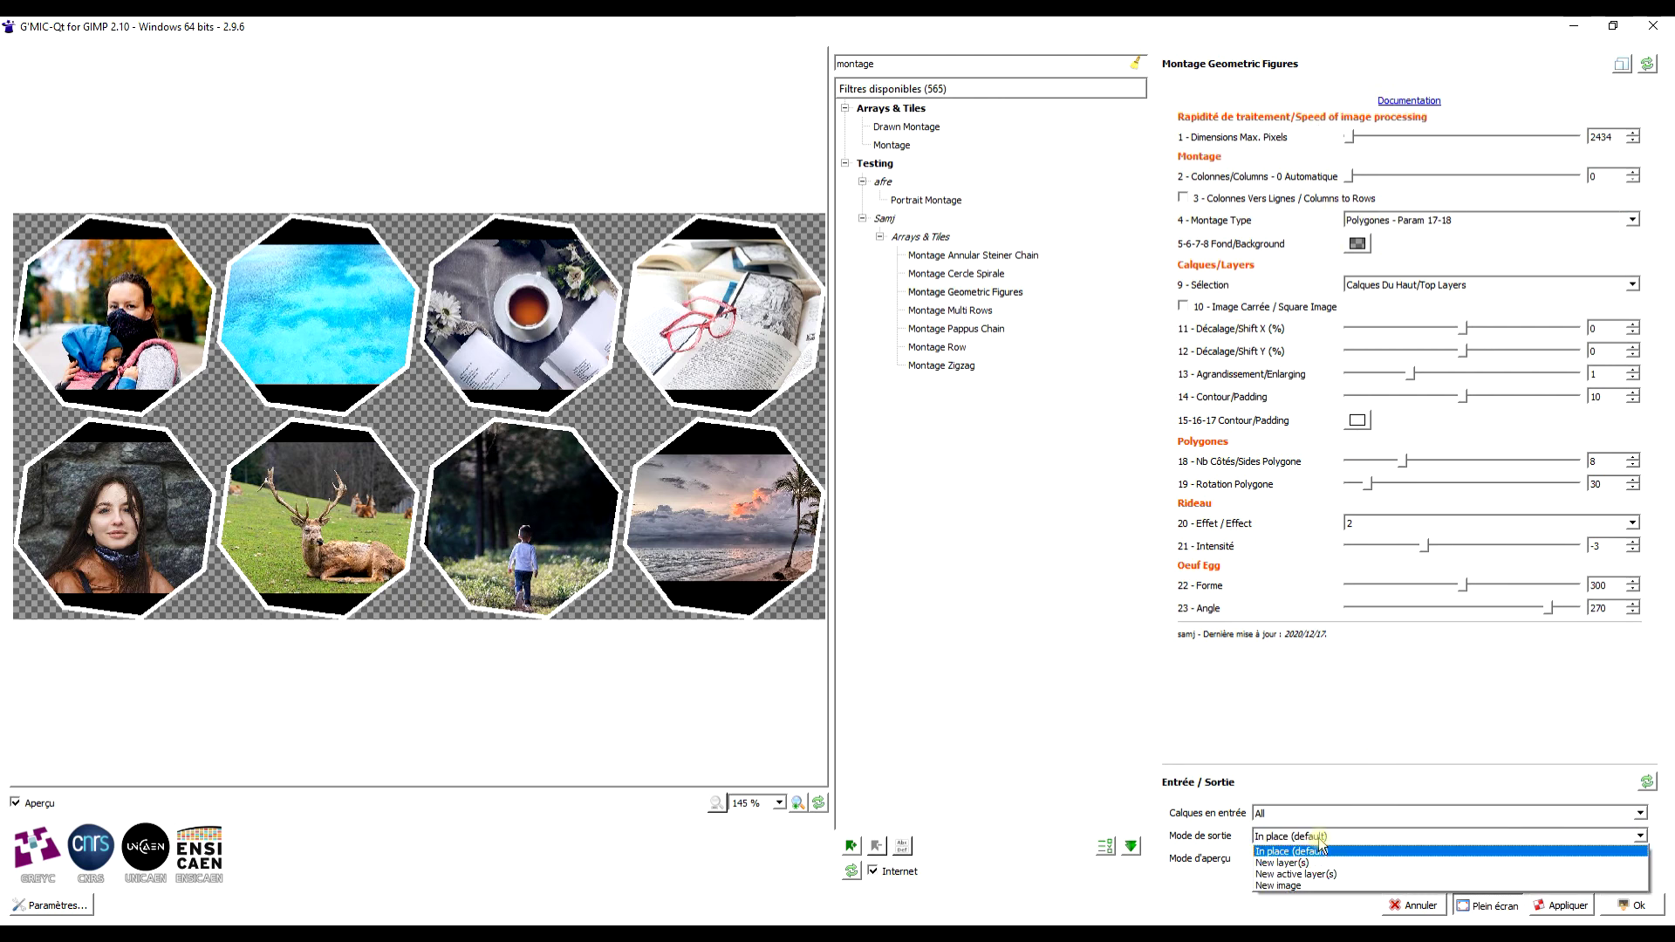
click(1291, 883)
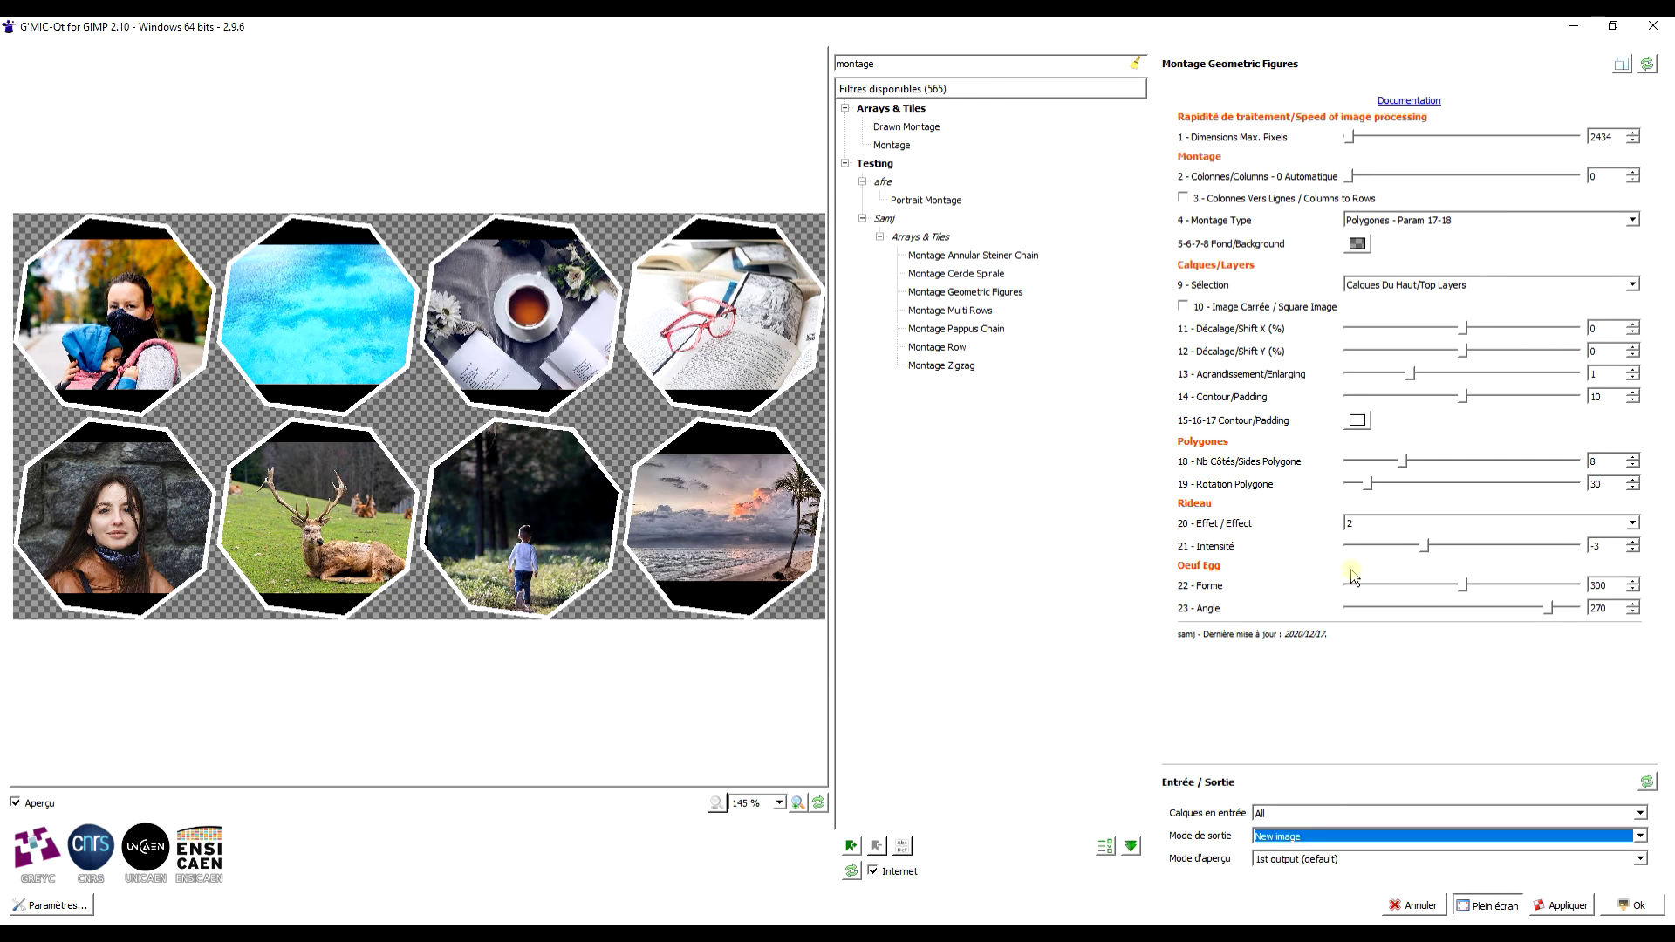
click(1359, 245)
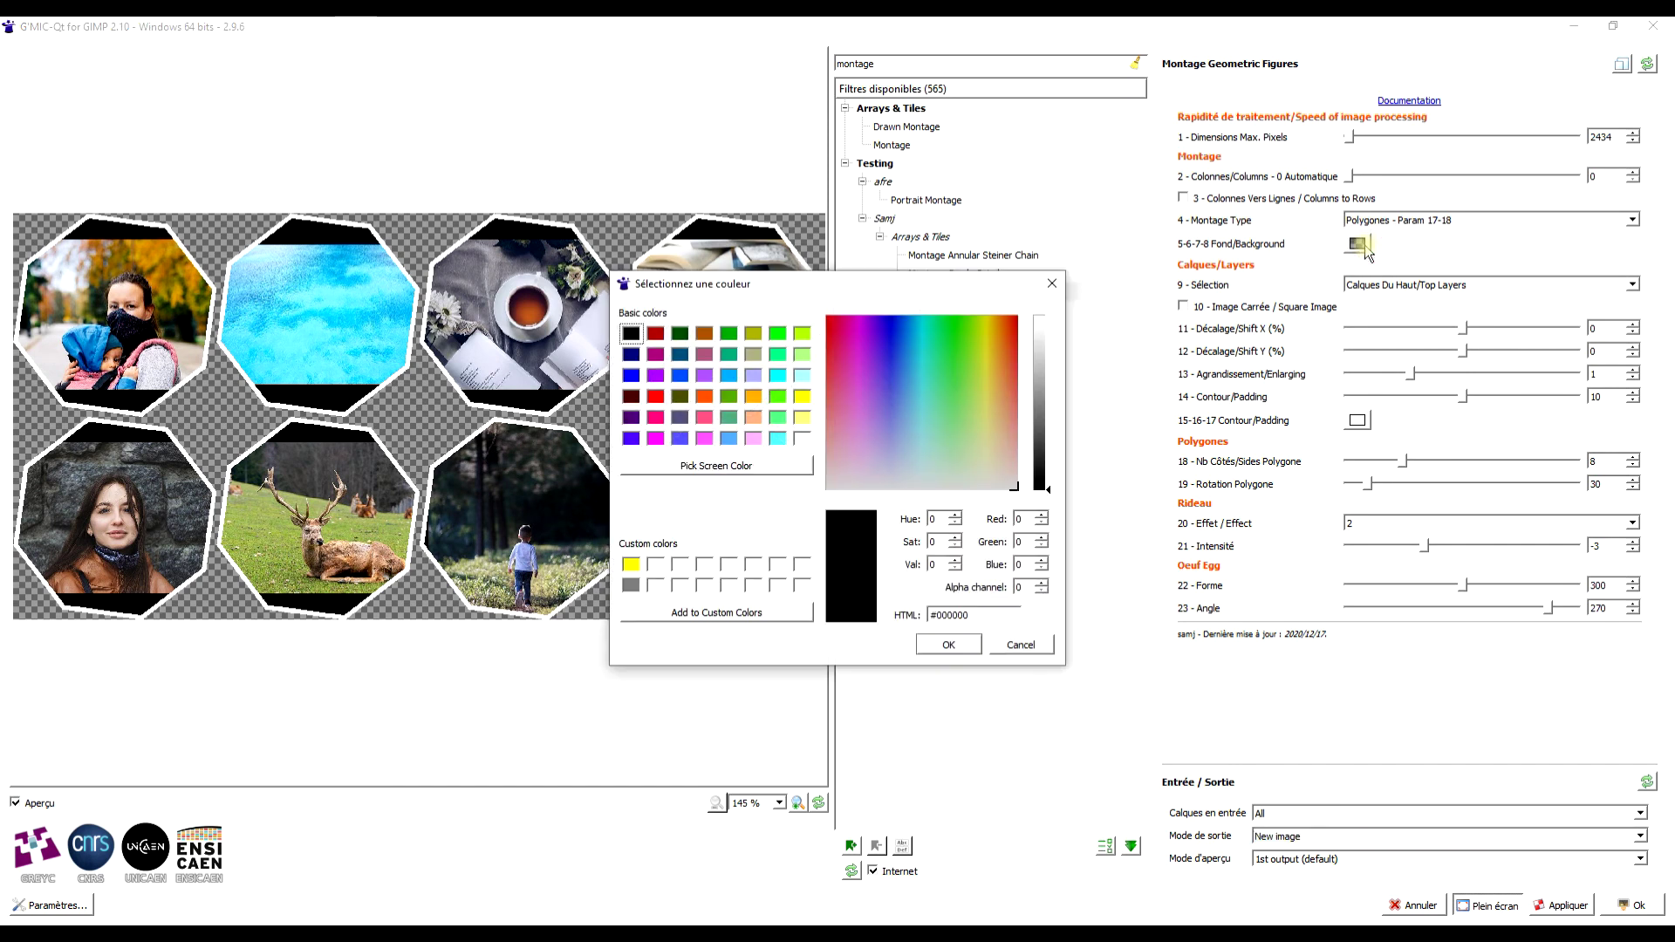
click(777, 400)
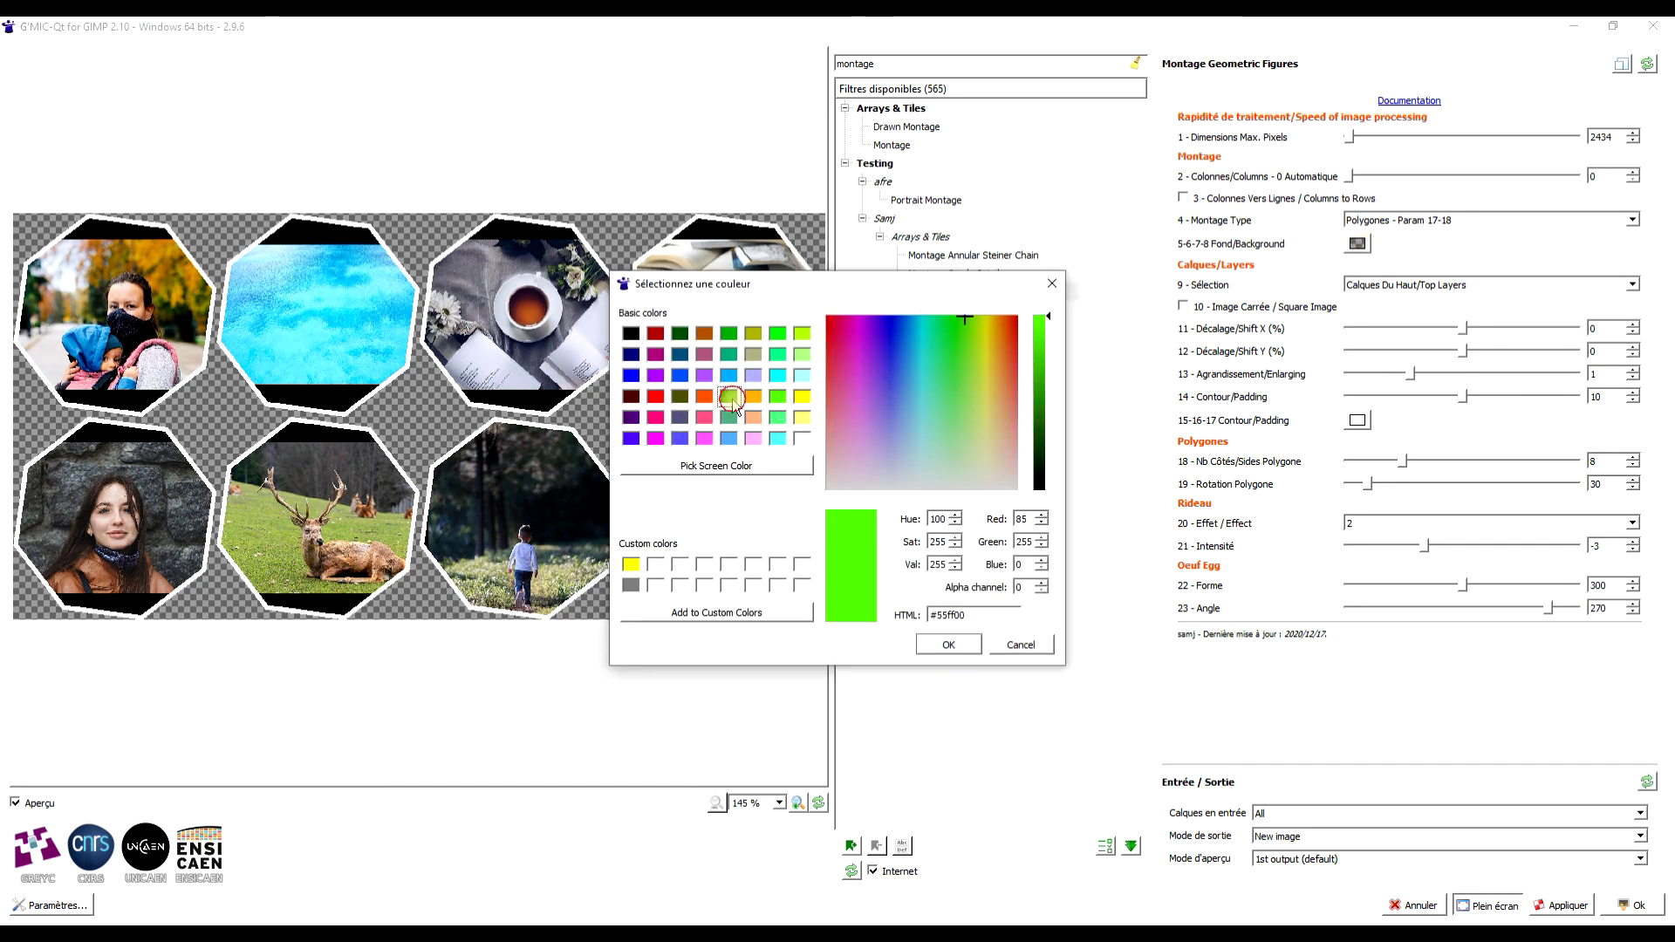
click(948, 644)
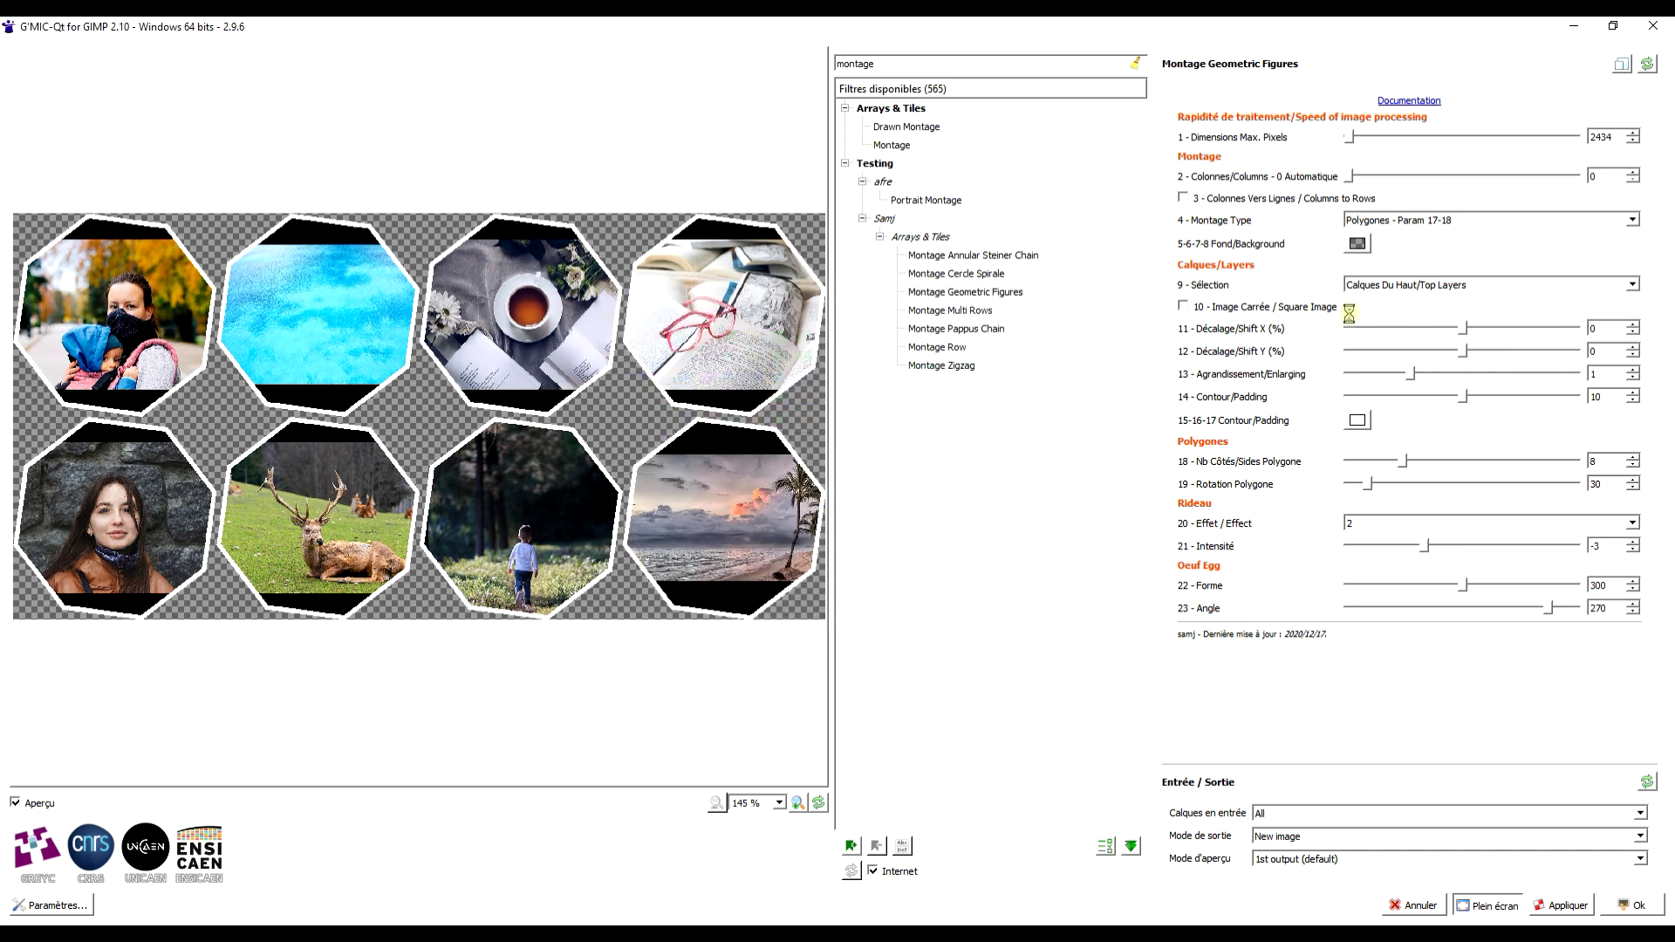
click(1361, 248)
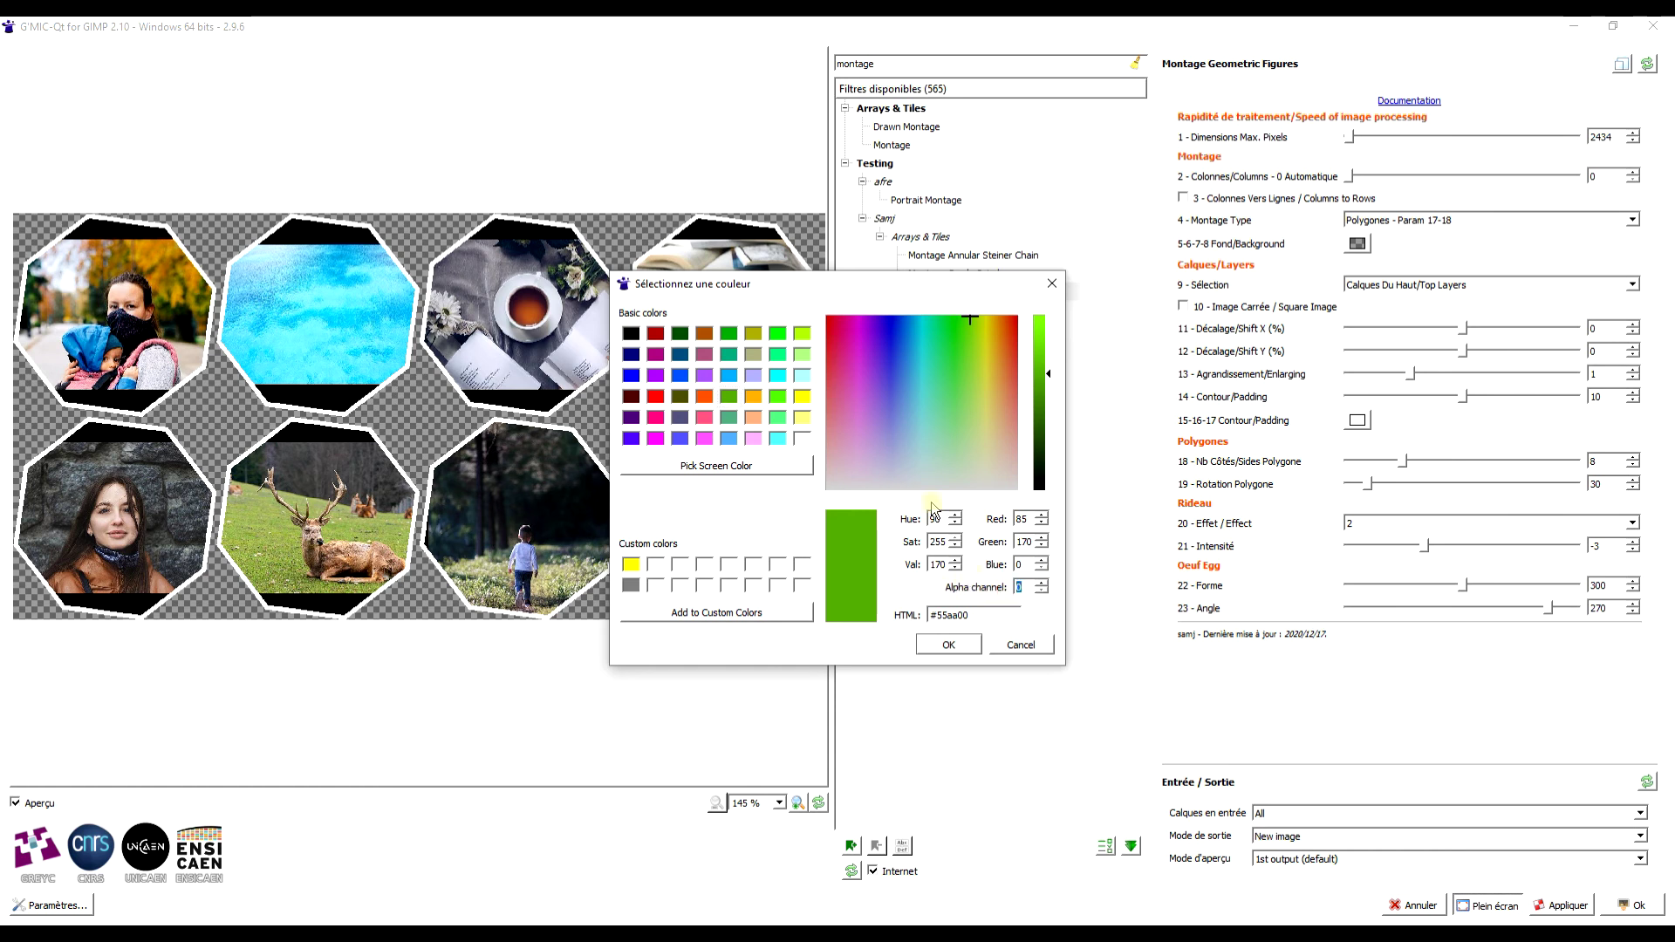
text(255)
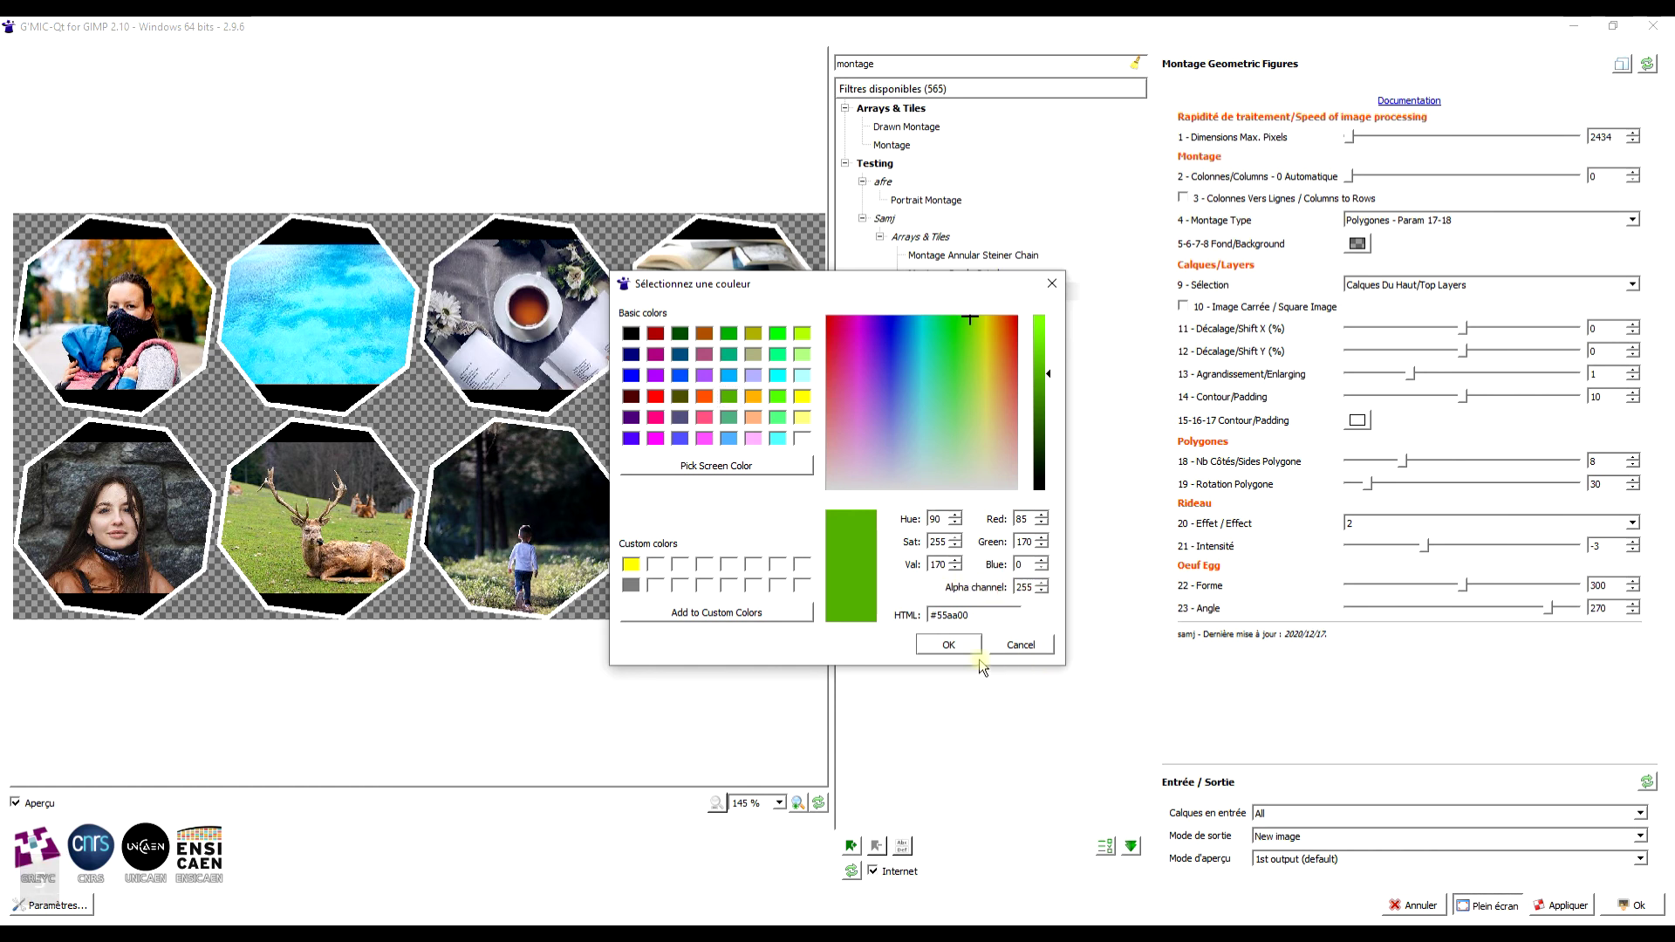
click(955, 645)
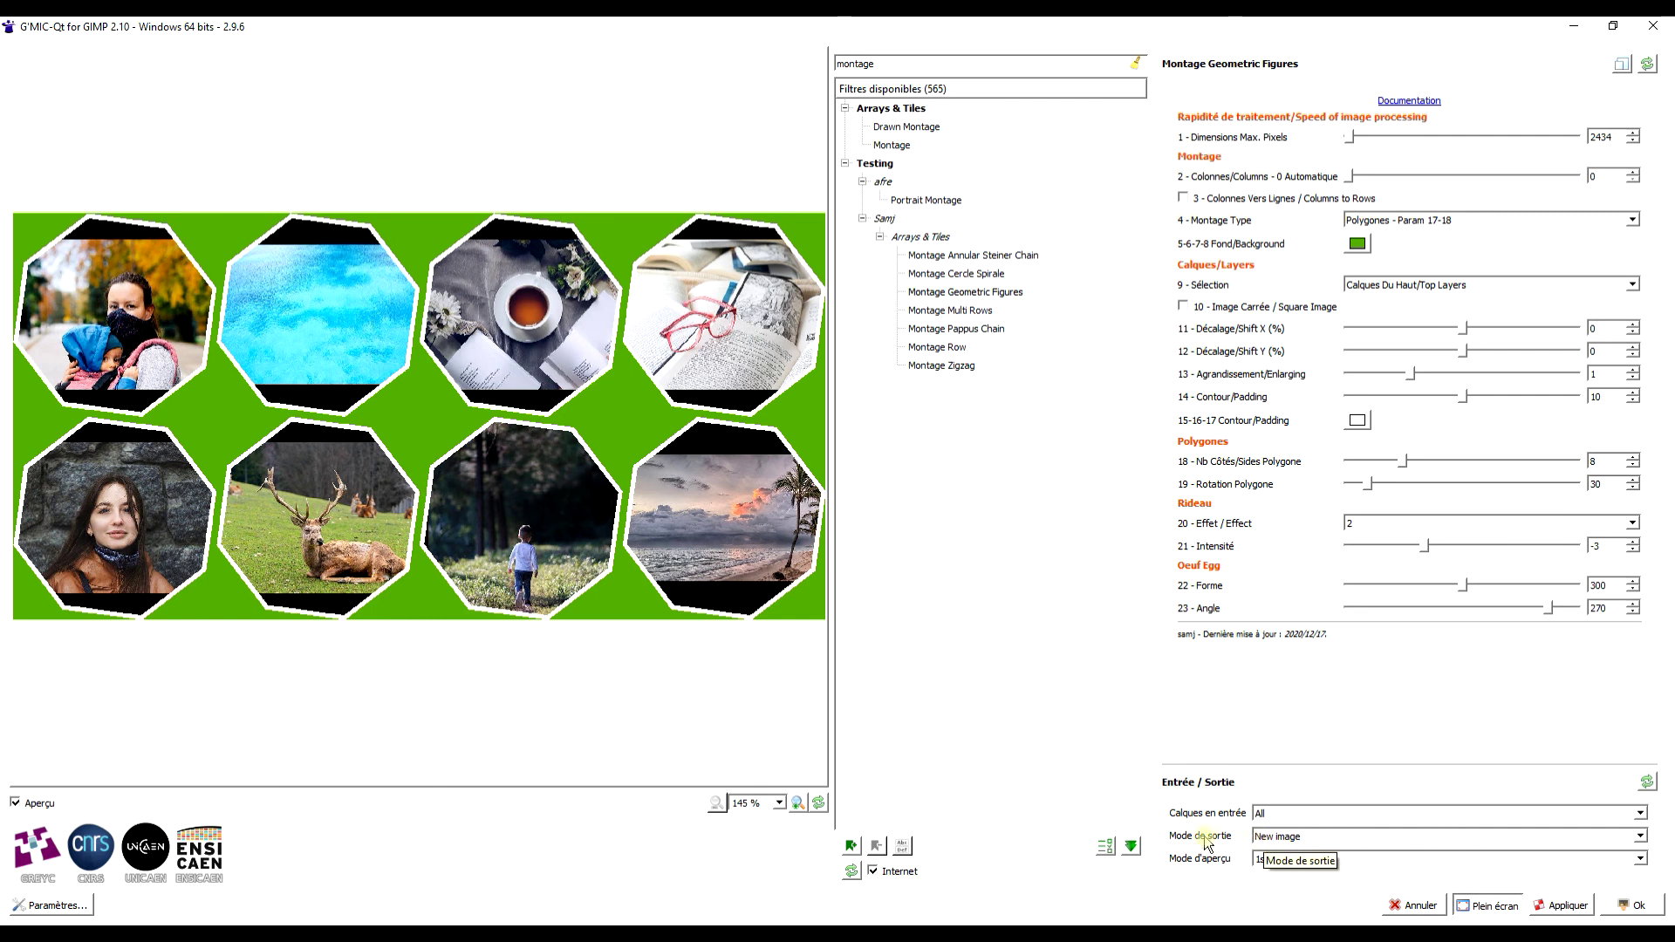
Step: Apply the Montage Geometric Figures filter to generate the montage and return to the GIMP editor
click(1639, 908)
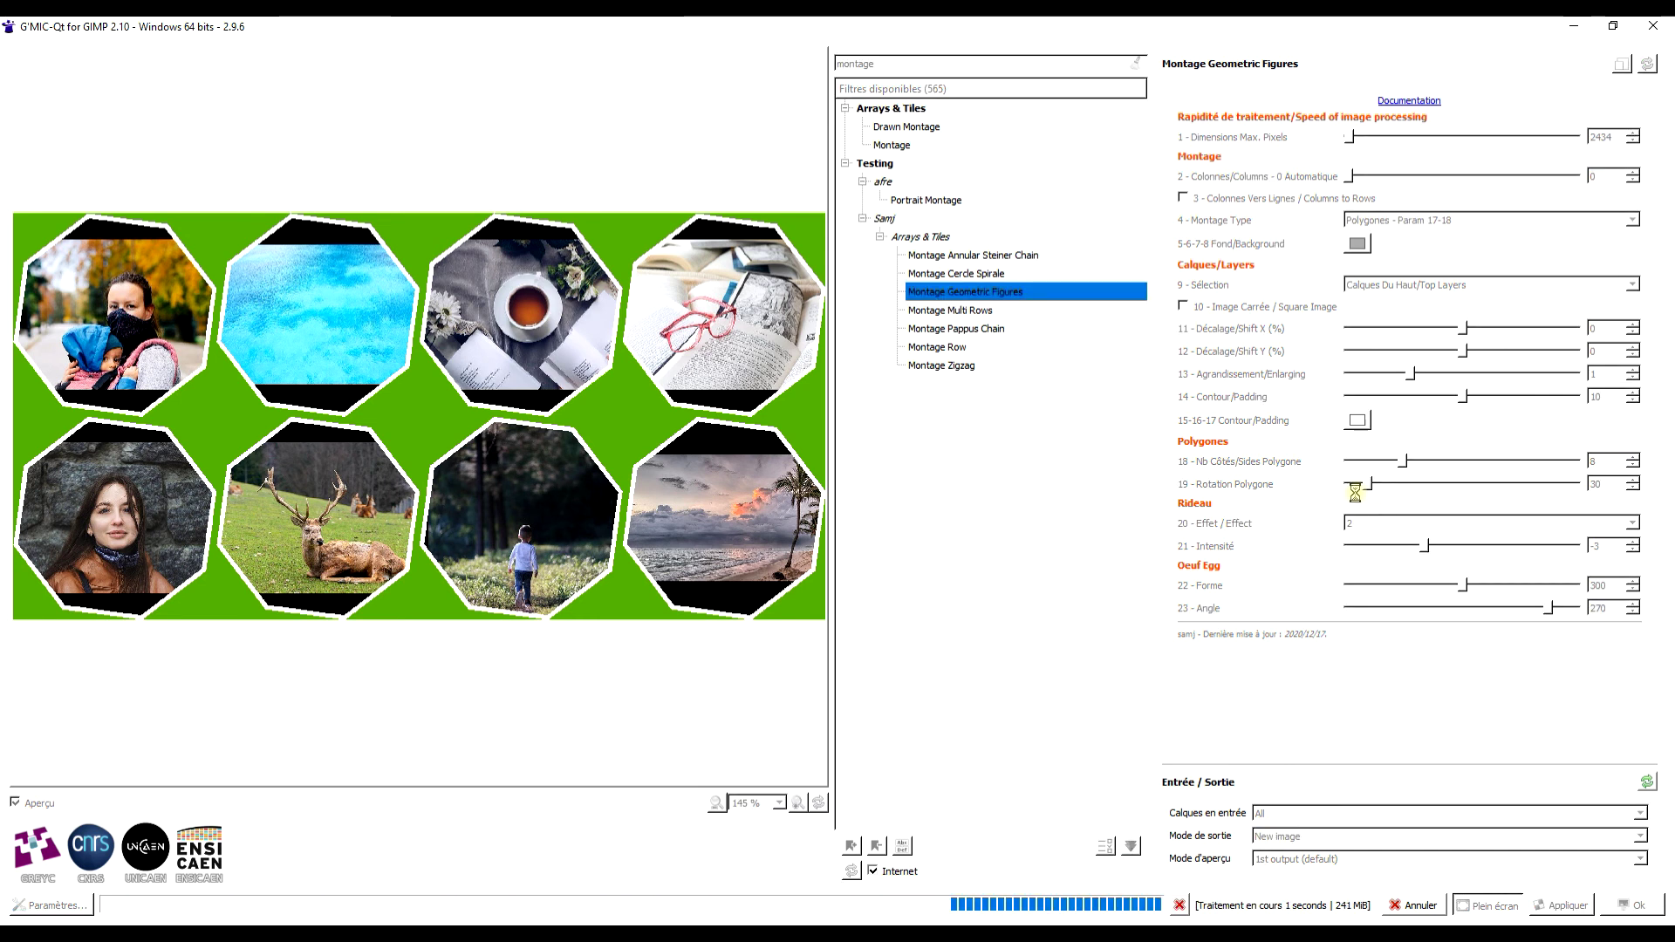
key(alt+Tab)
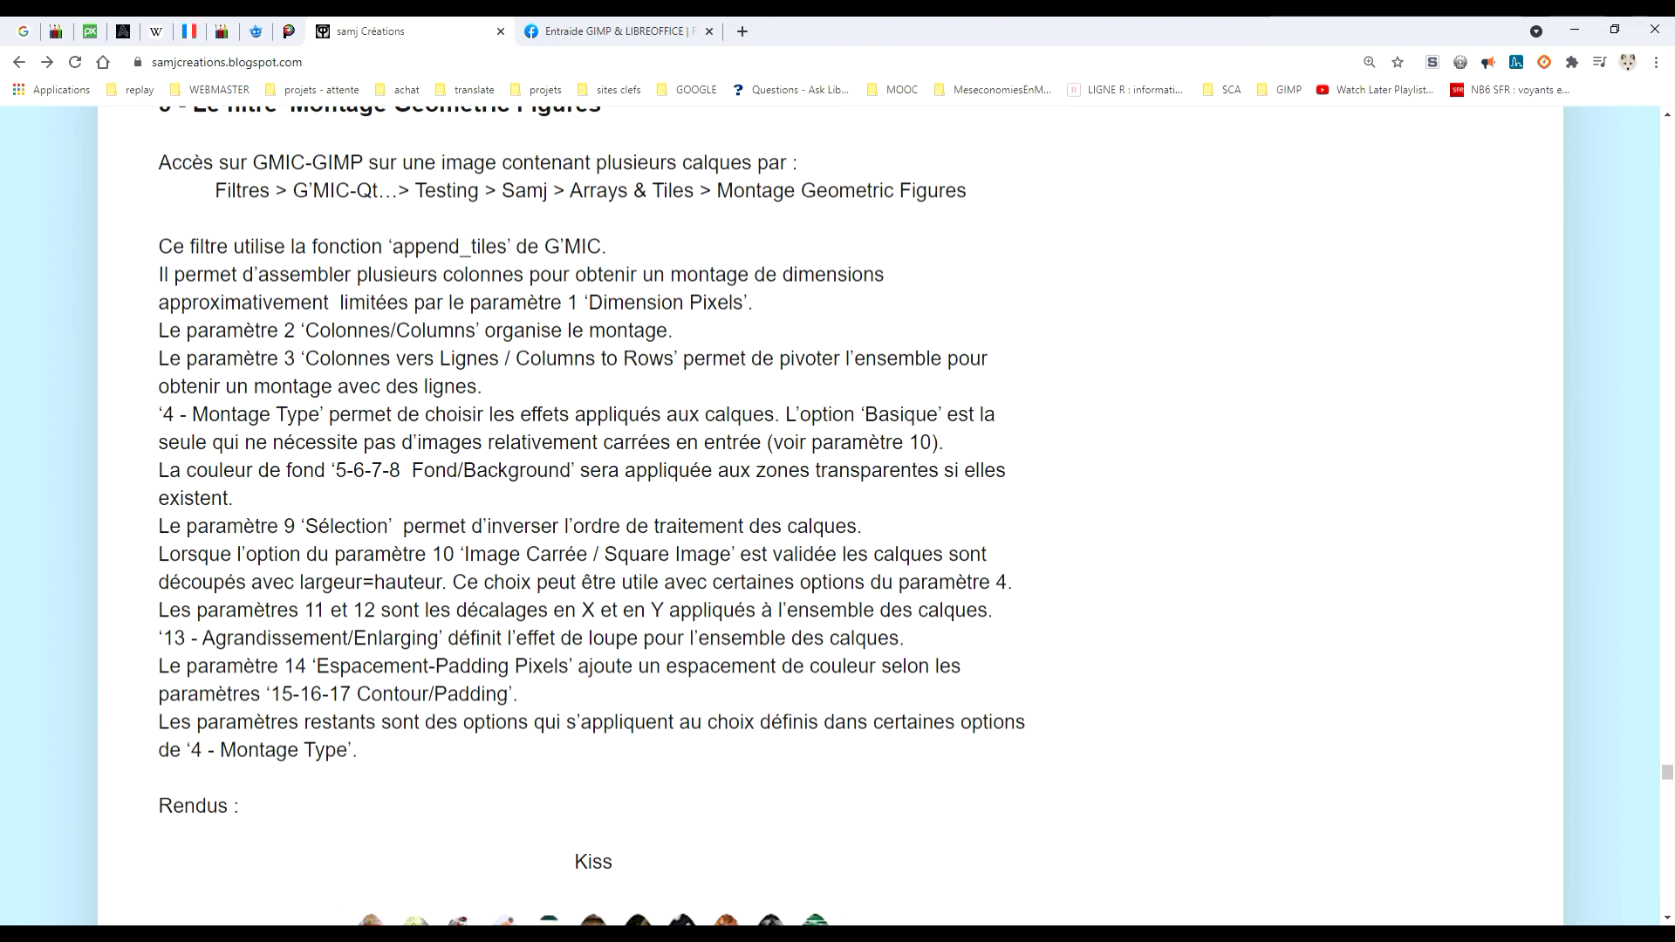
key(alt+Tab)
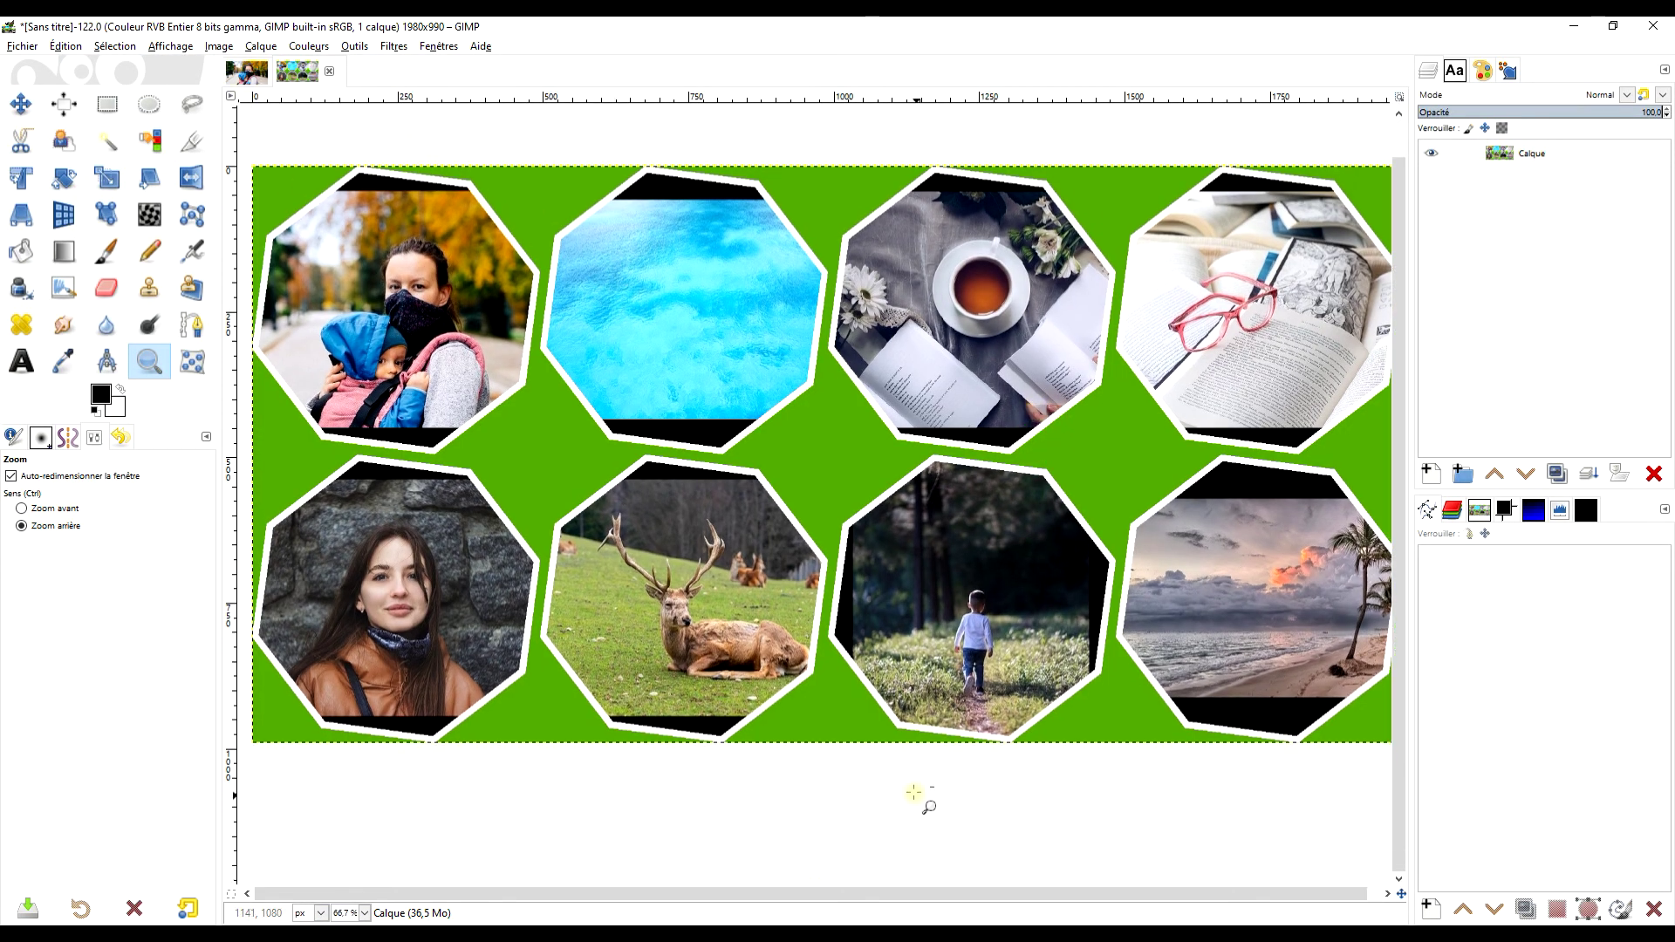
Step: Zoom the new montage image out to 50 % and compare it with the original layered image
ctrl+click(923, 792)
click(248, 73)
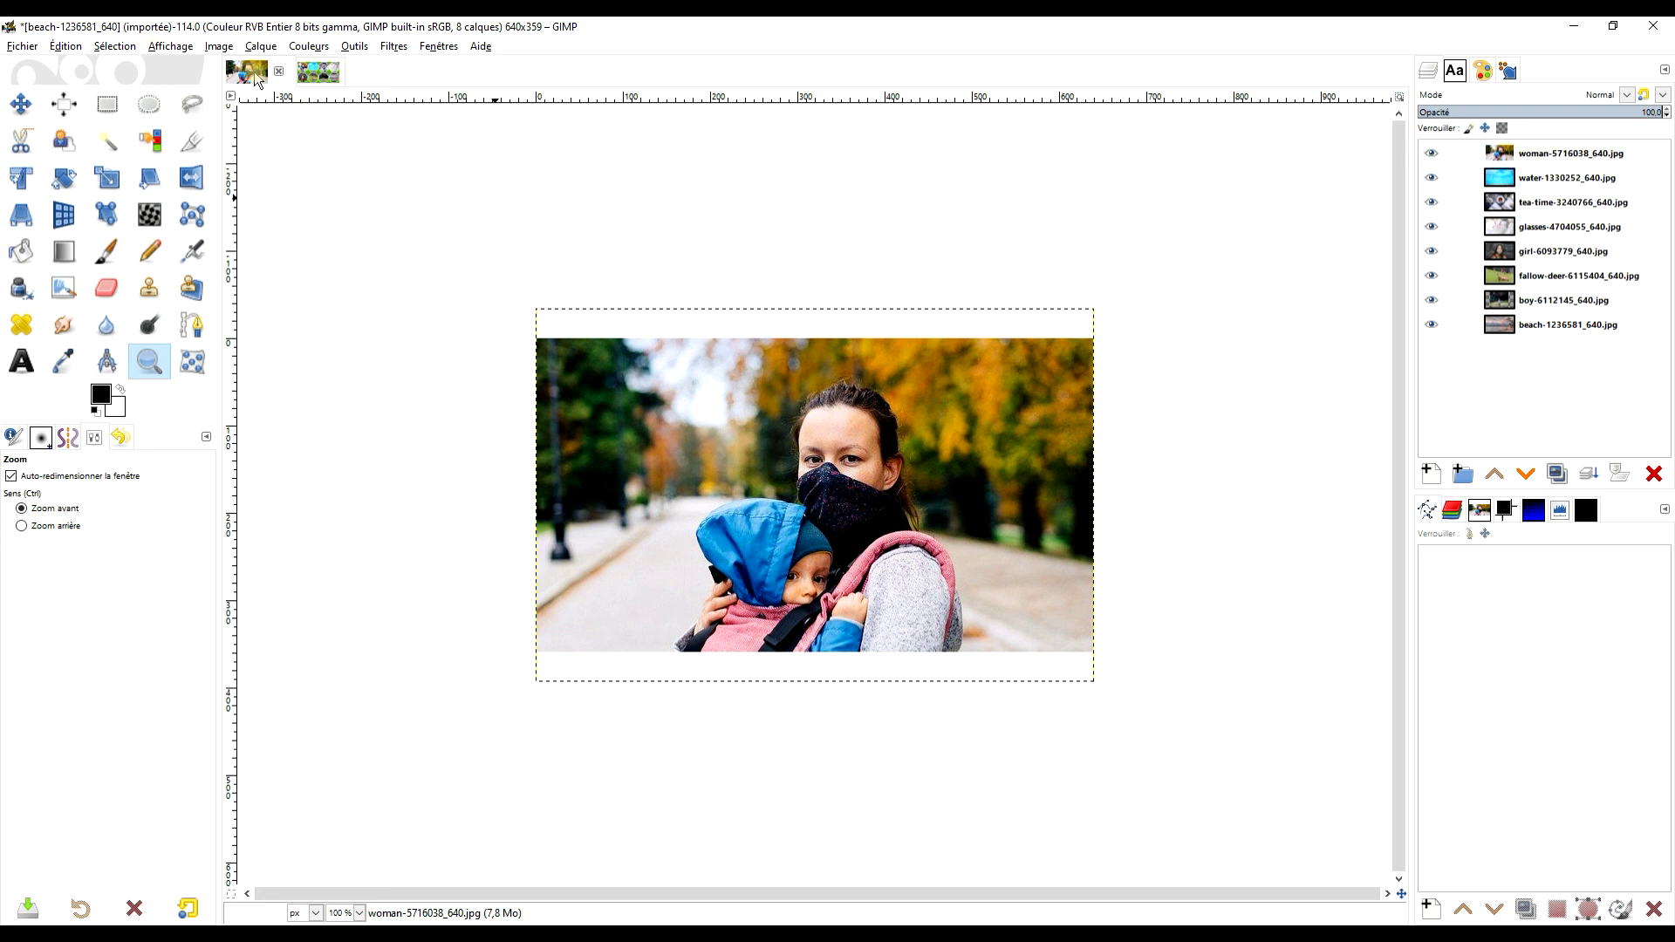
click(307, 75)
drag(855, 537, 828, 382)
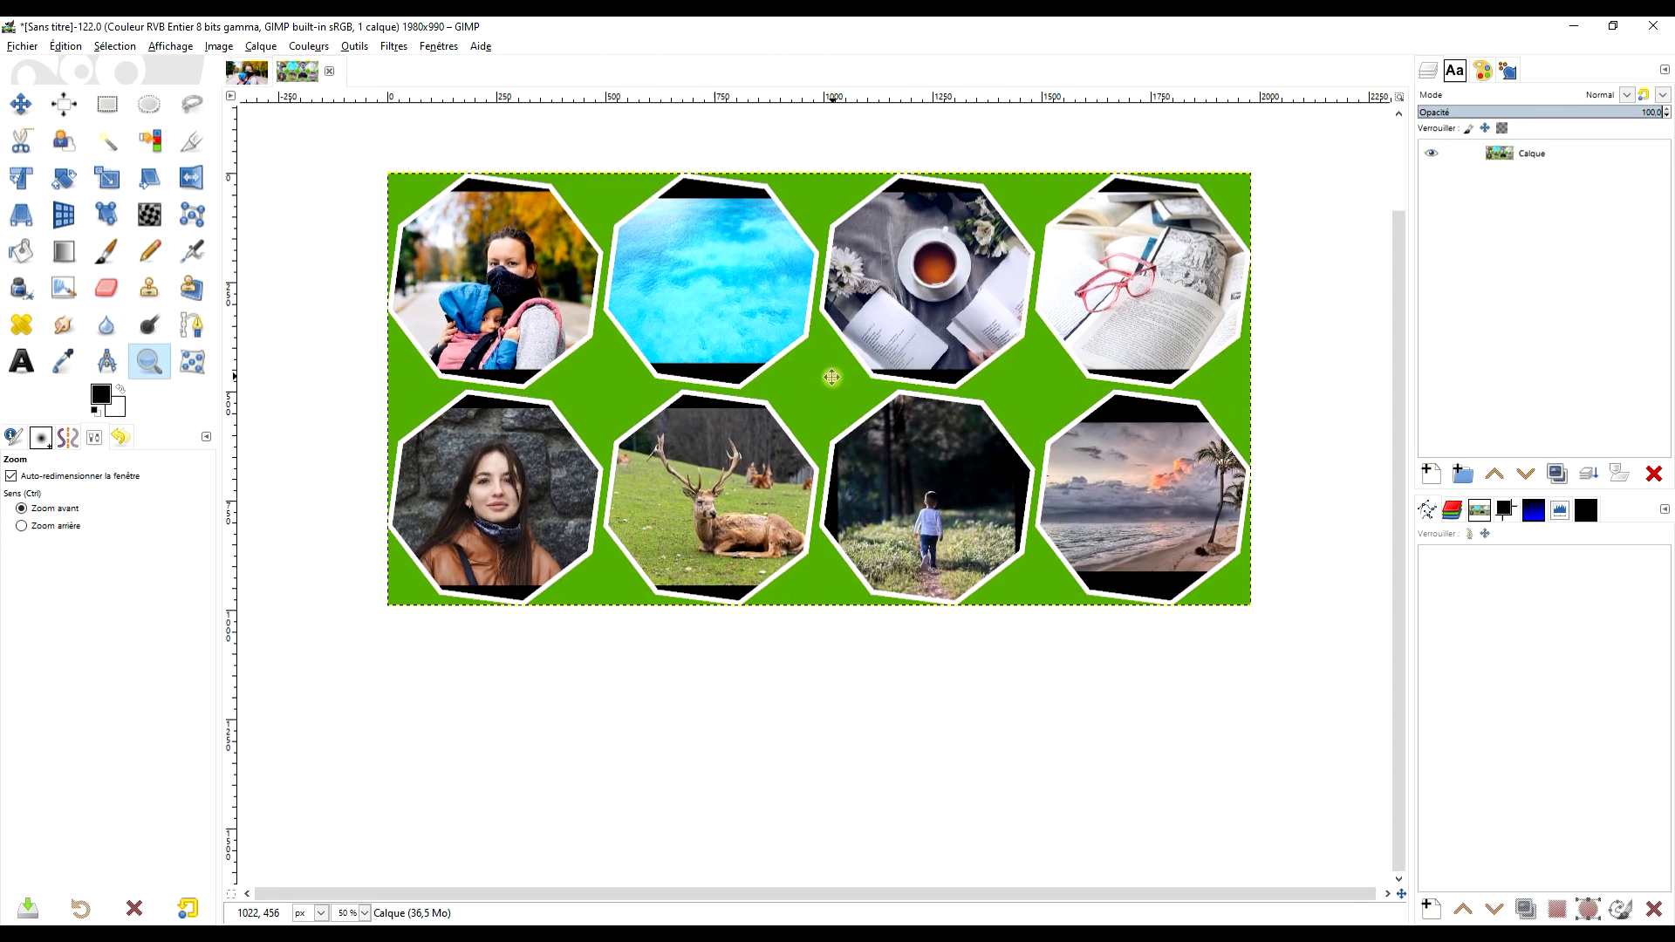